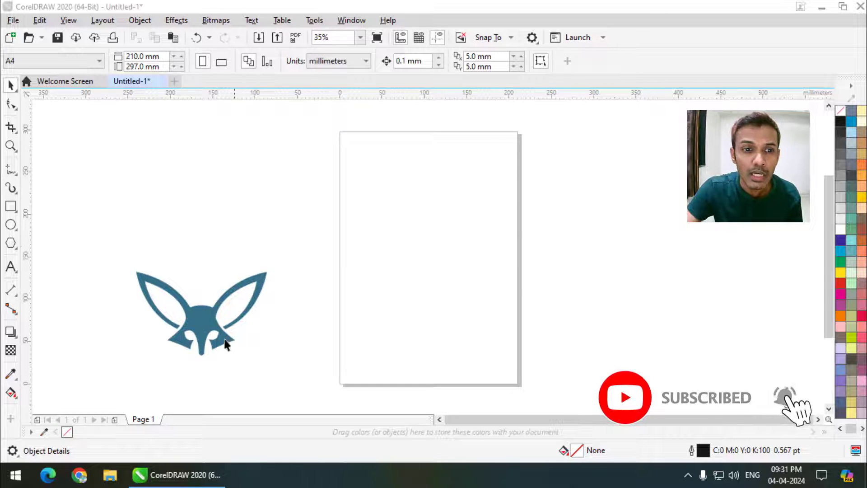
- Move the fox image onto the page for a closer look, and place it back beside the page
drag(225, 343, 416, 279)
scroll(400, 247, up, 2)
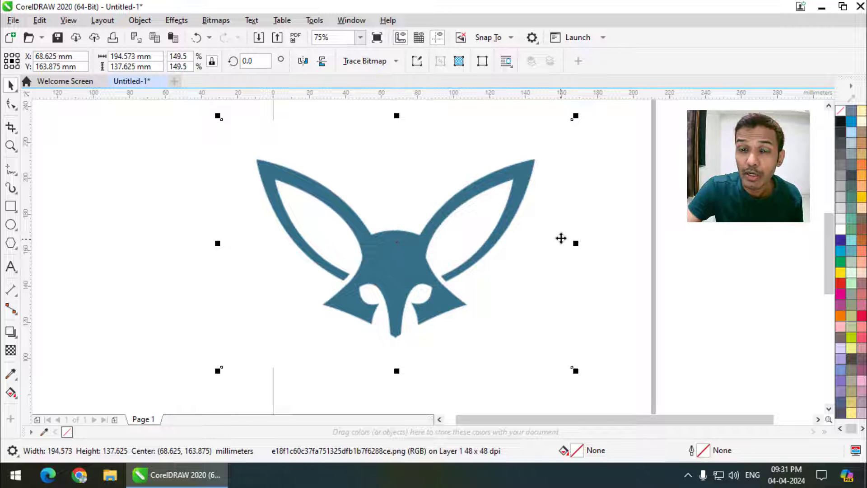
scroll(414, 272, down, 2)
drag(413, 269, 234, 298)
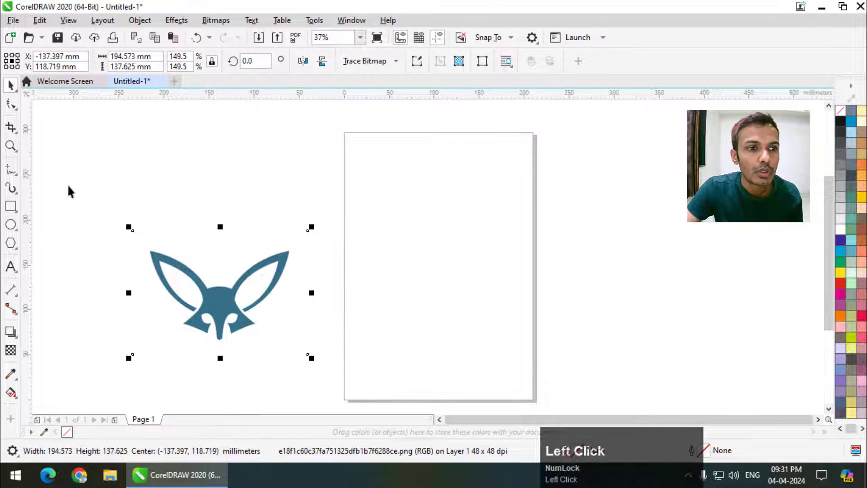
- Deselect the fox image and create a new, empty symmetry
click(129, 150)
click(140, 21)
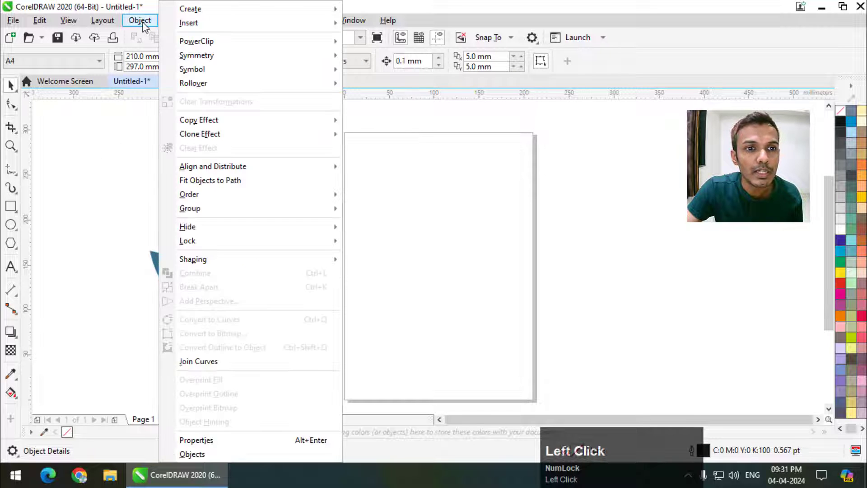
mouse_move(194, 56)
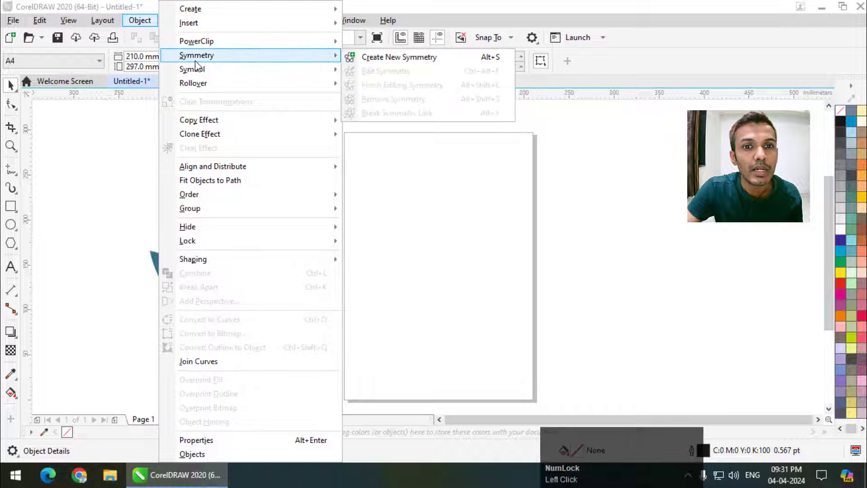
click(403, 58)
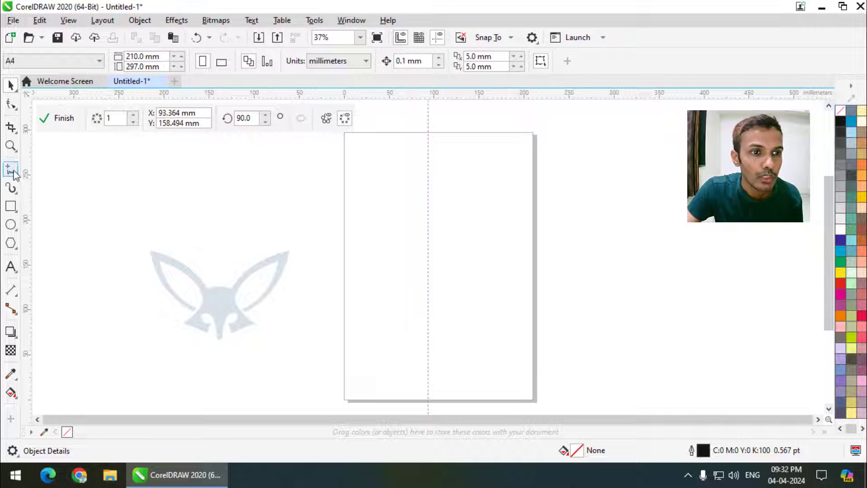
- With the Pen tool, draw a straight-edged zigzag outline from the symmetry line, starting with a horizontal edge about 59 mm long
mouse_move(13, 174)
mouse_down()
mouse_move(51, 193)
mouse_move(66, 214)
mouse_up()
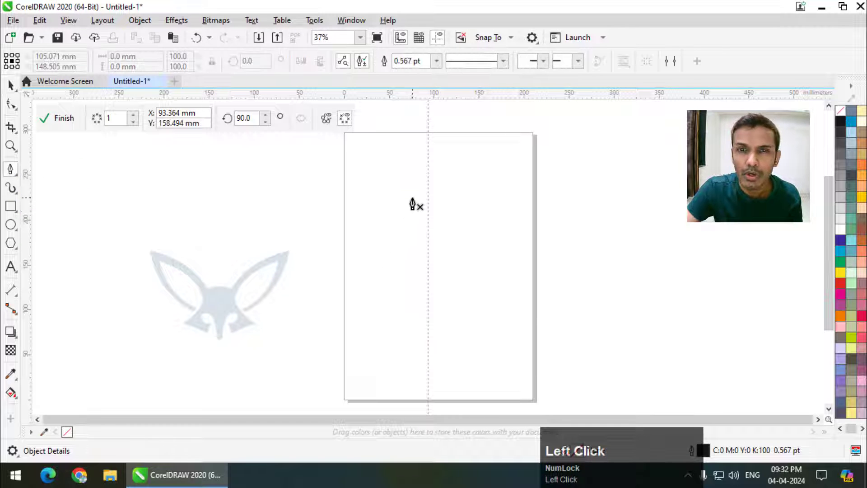
click(427, 195)
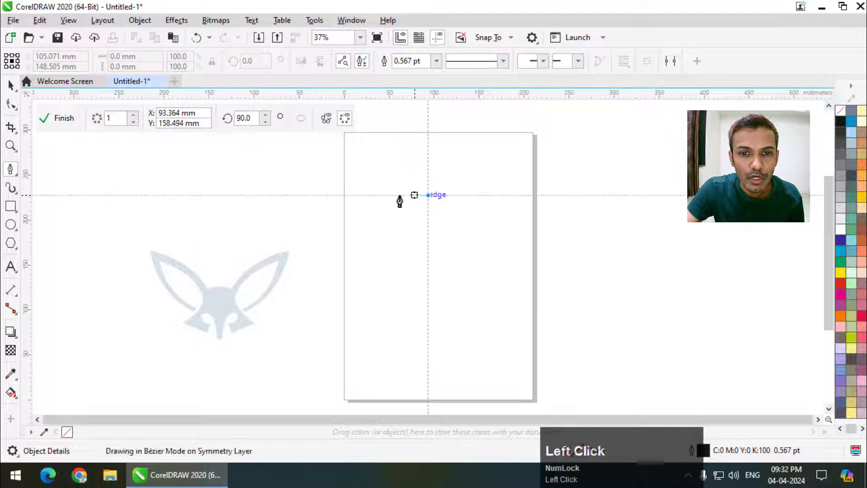
click(374, 195)
click(419, 230)
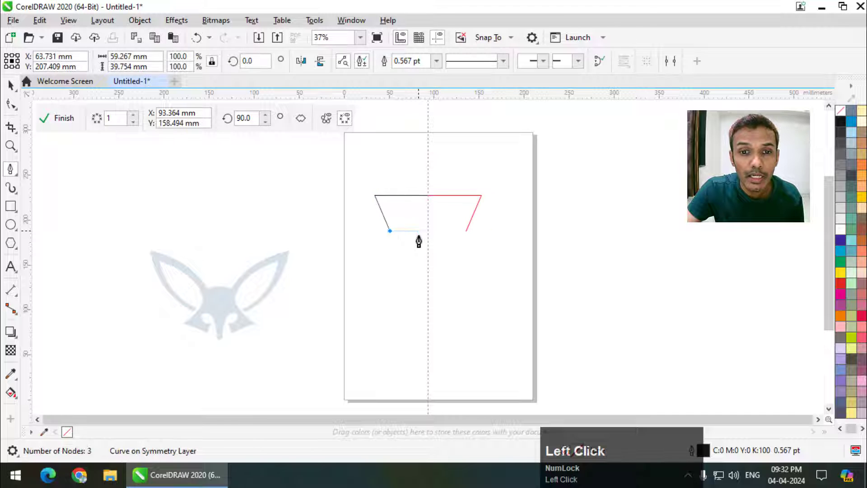
scroll(420, 235, up, 2)
click(422, 249)
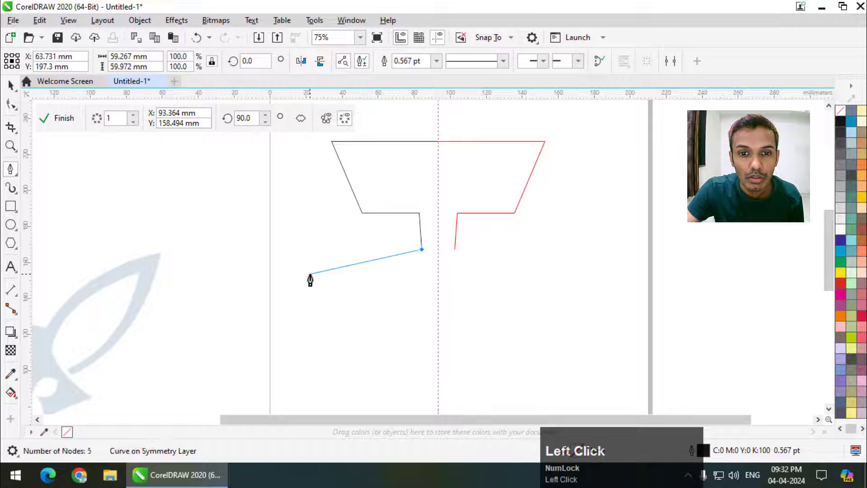
click(310, 273)
click(341, 328)
- Continue the half outline downward with flowing S-shaped curved segments that end near the symmetry line
drag(402, 328, 398, 356)
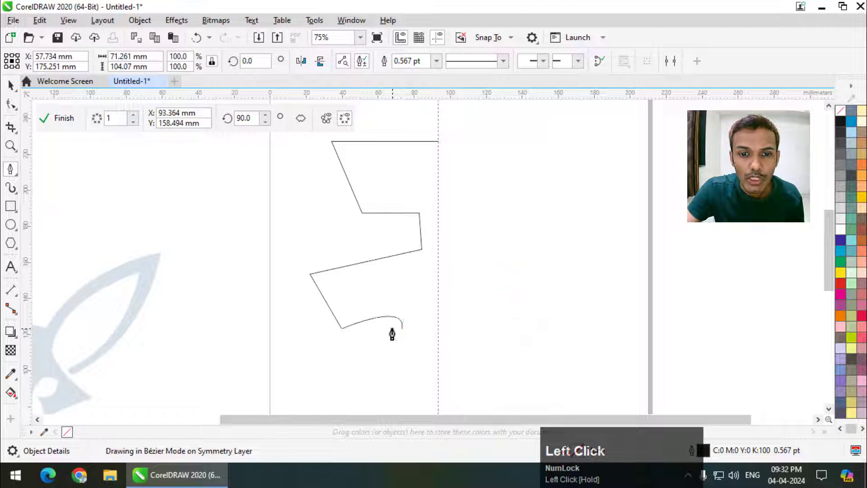
scroll(391, 327, down, 1)
scroll(391, 365, up, 1)
drag(347, 339, 362, 365)
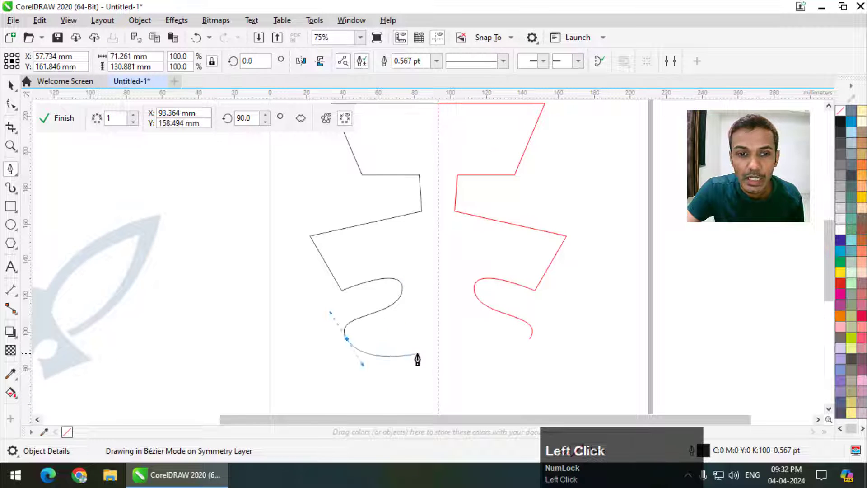
drag(417, 354, 419, 361)
scroll(330, 182, down, 1)
scroll(366, 275, up, 1)
scroll(367, 282, up, 2)
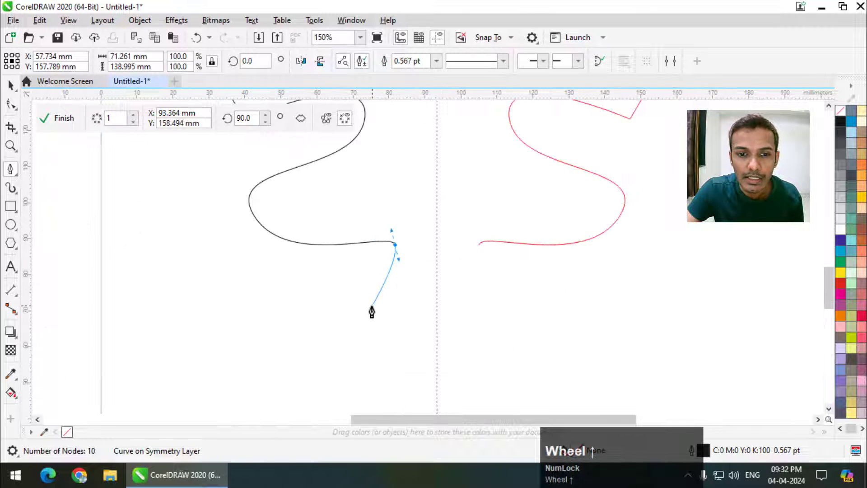
- Add a straight-edged base and close the outline along the symmetry line, making the half shape about 71 mm wide and 194 mm tall
click(371, 305)
click(368, 373)
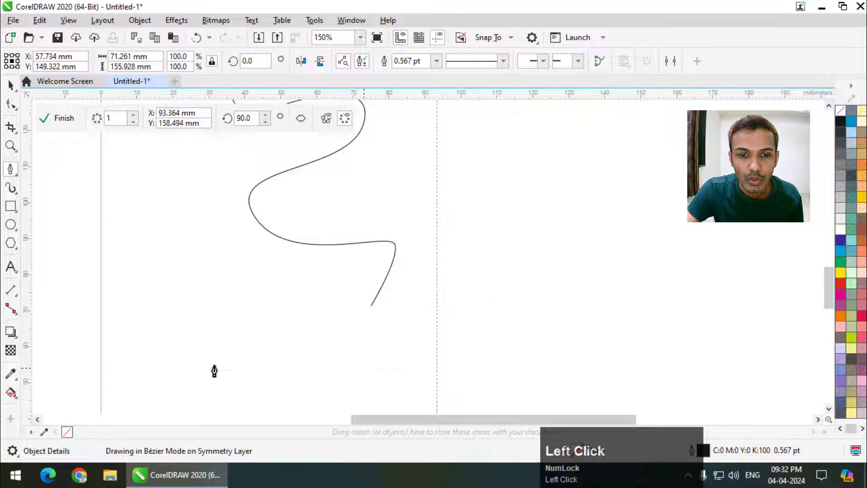
click(213, 368)
scroll(248, 304, down, 1)
click(251, 366)
click(322, 367)
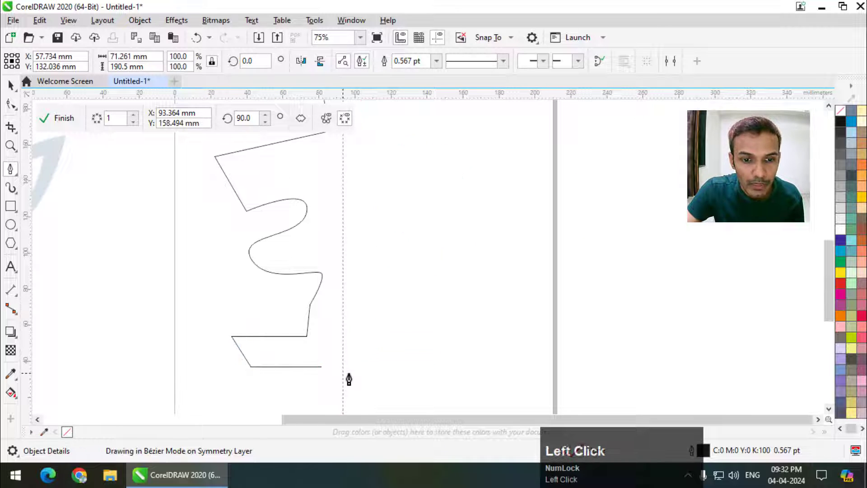
click(343, 373)
scroll(348, 207, down, 1)
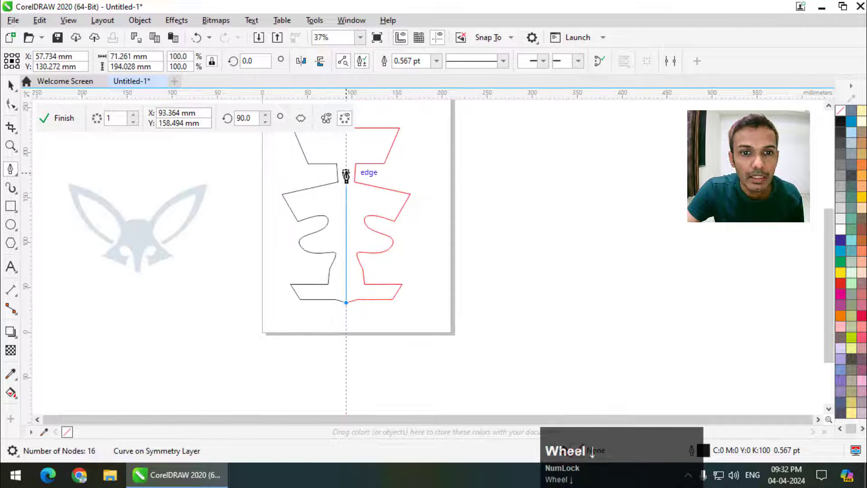
scroll(358, 238, down, 1)
scroll(339, 273, up, 3)
scroll(340, 262, up, 1)
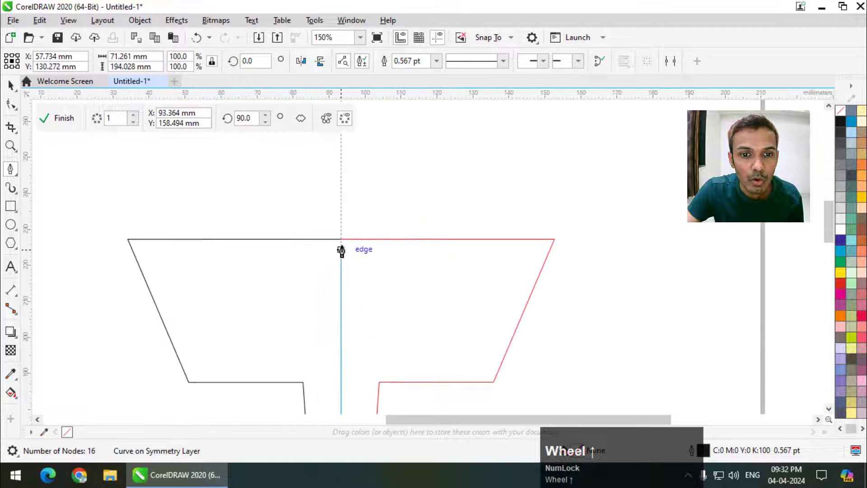
click(340, 242)
scroll(310, 251, down, 2)
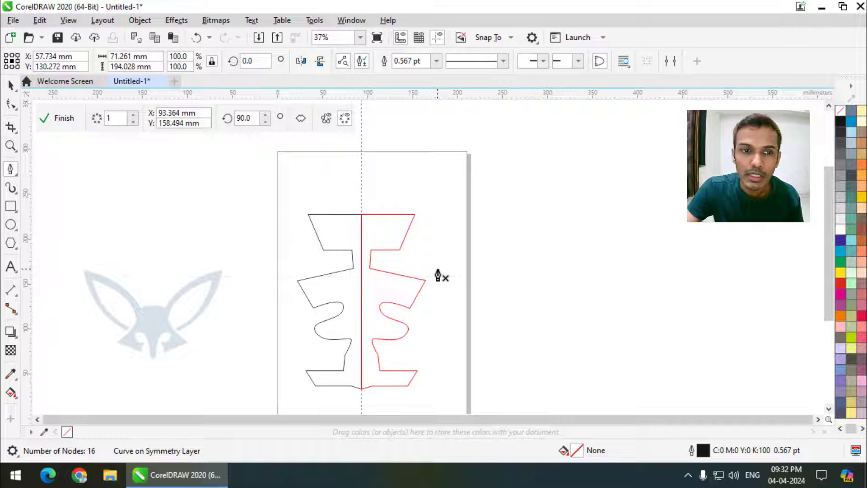
- Finish editing the symmetry and deselect the mirrored drawing
click(58, 120)
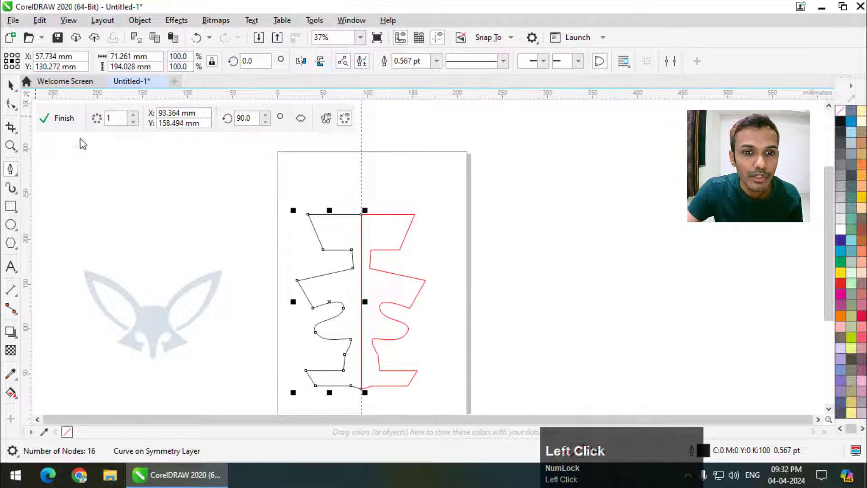
click(173, 183)
scroll(400, 221, down, 2)
scroll(389, 246, up, 2)
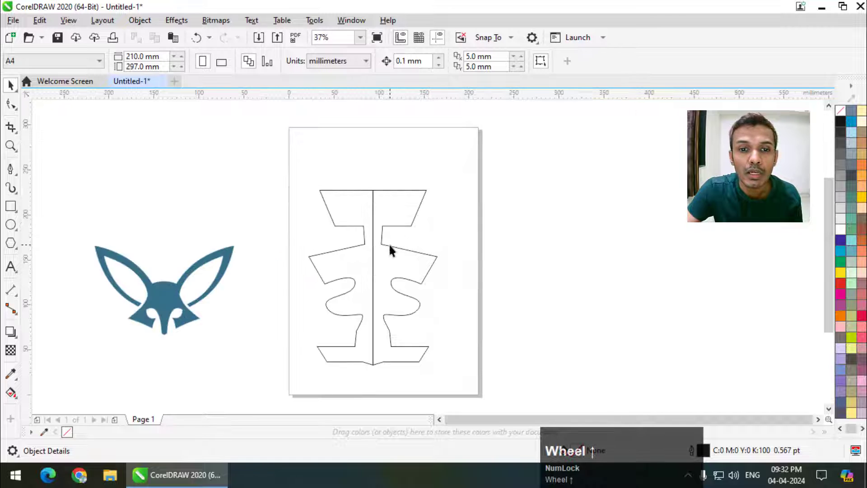
- Break the symmetry link of the mirrored drawing and ungroup its two halves
click(388, 248)
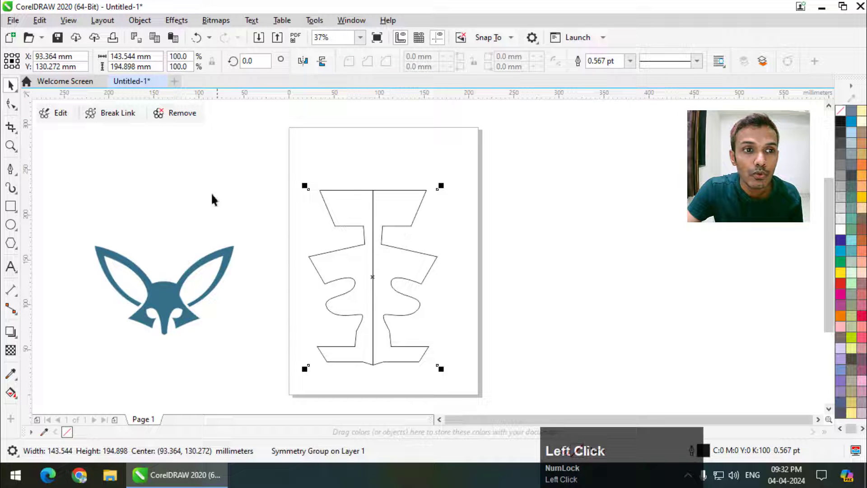
click(118, 113)
click(450, 246)
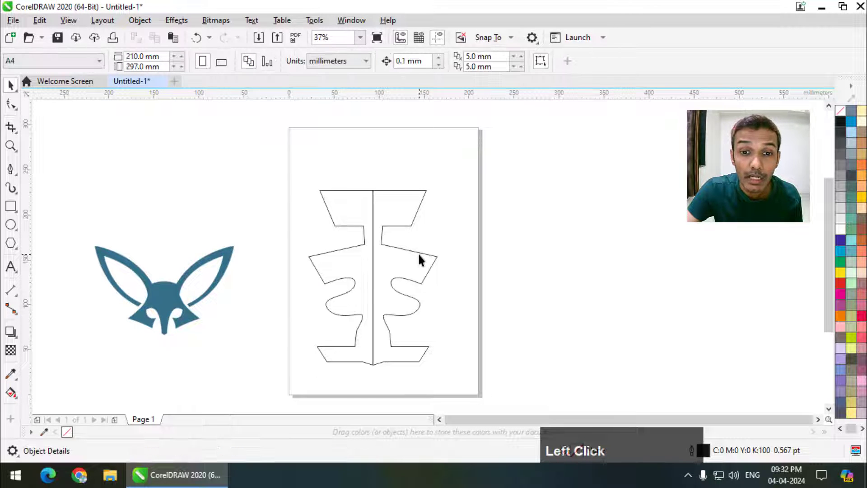
click(407, 257)
right_click(406, 255)
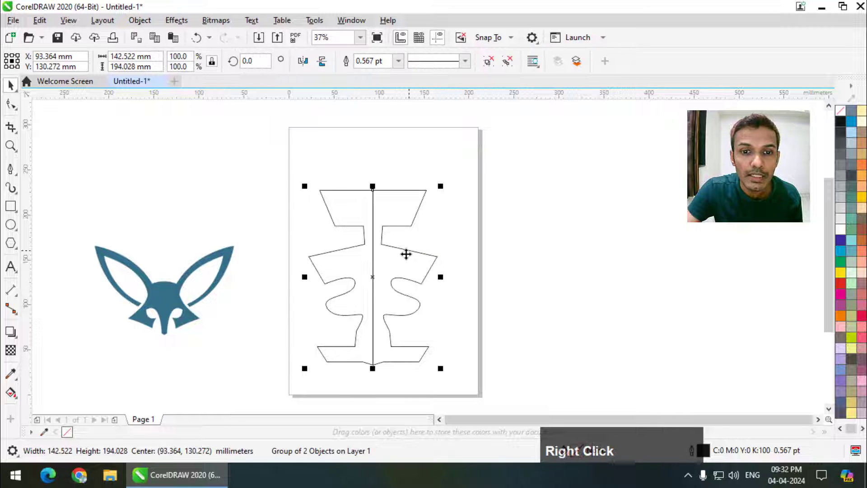
click(434, 112)
click(416, 250)
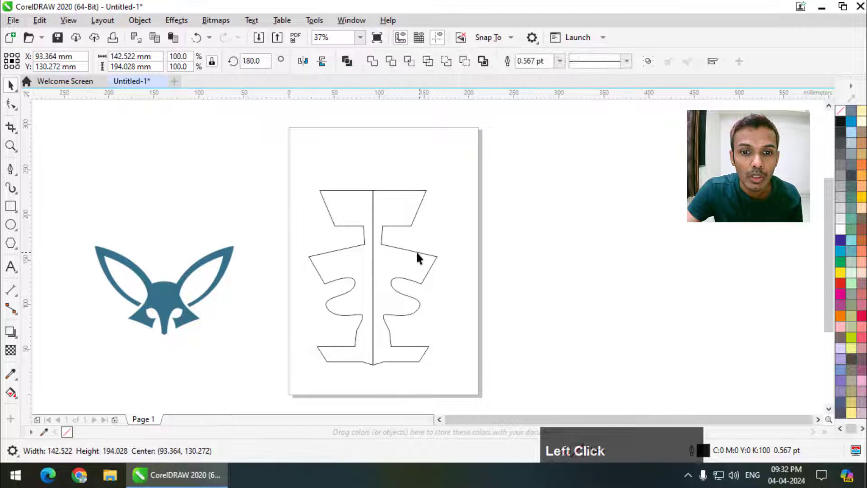
- Move the mirrored half away from the original half, undo the move, and clear the selection
click(422, 253)
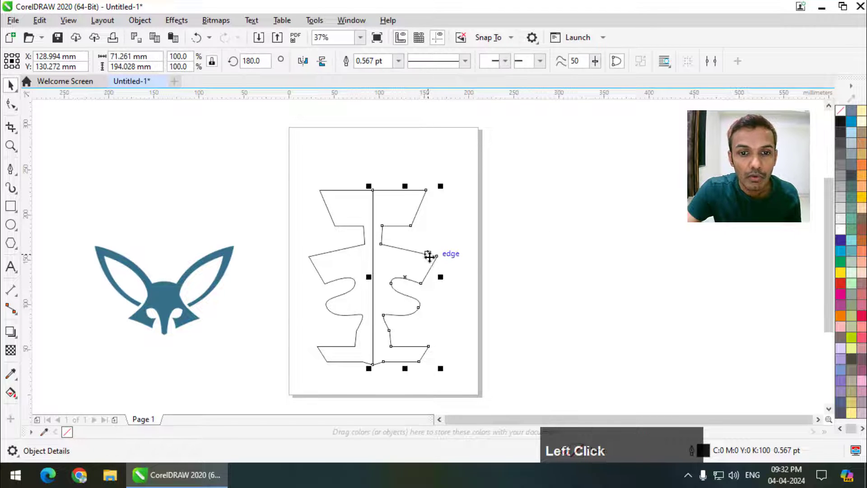
drag(430, 252, 490, 251)
key(ctrl+z)
click(491, 247)
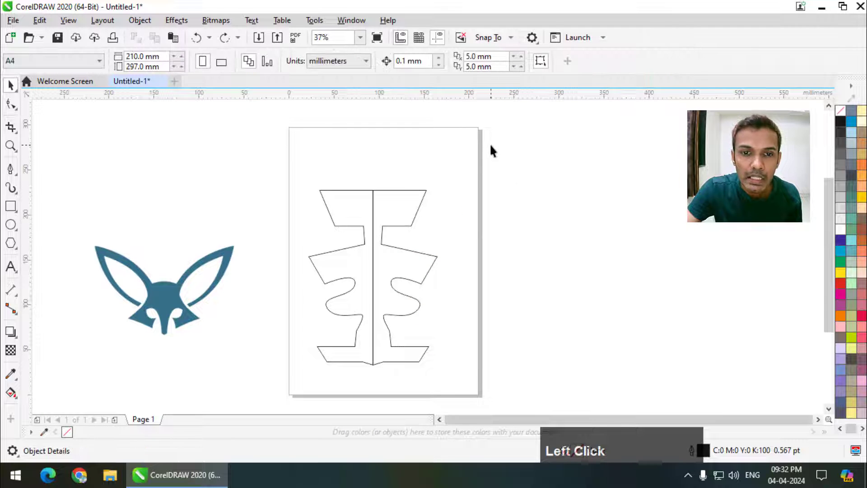
- Weld the two halves into a single curve and fill it with red (C:0 M:100 Y:60 K:0)
drag(294, 389, 292, 392)
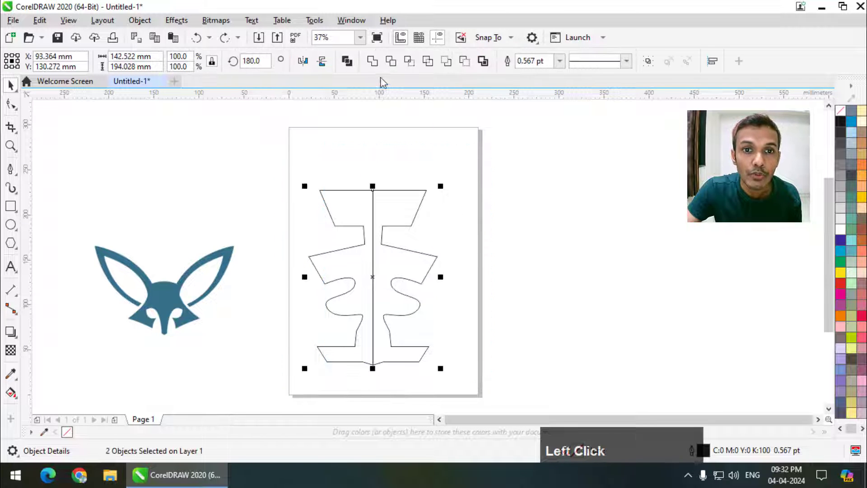
click(374, 62)
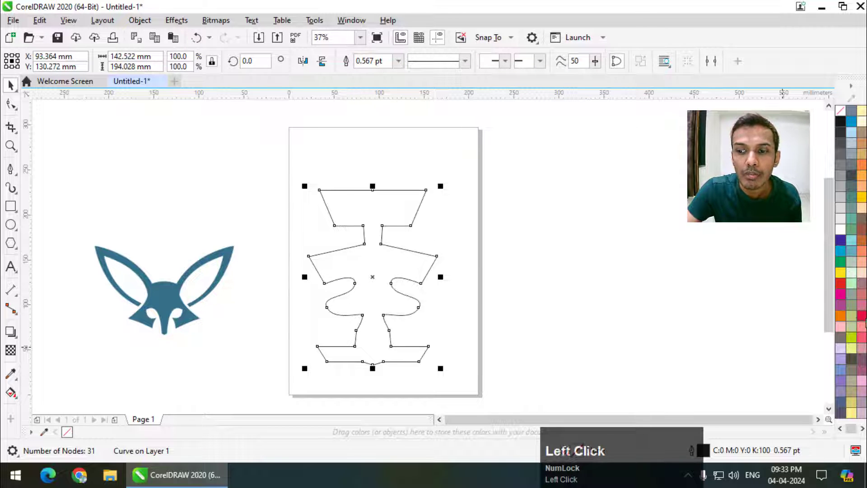
click(862, 315)
scroll(397, 277, up, 2)
scroll(304, 256, down, 2)
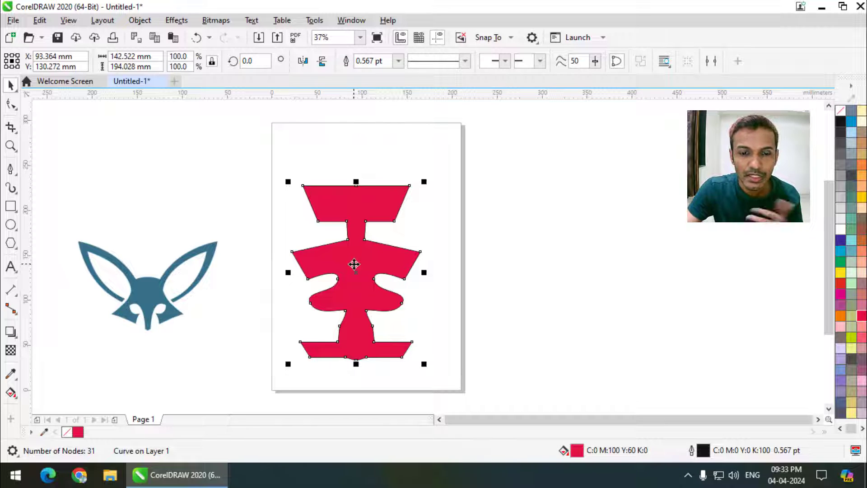
- Delete the red practice shape and move the fox image onto the middle of the page
click(365, 236)
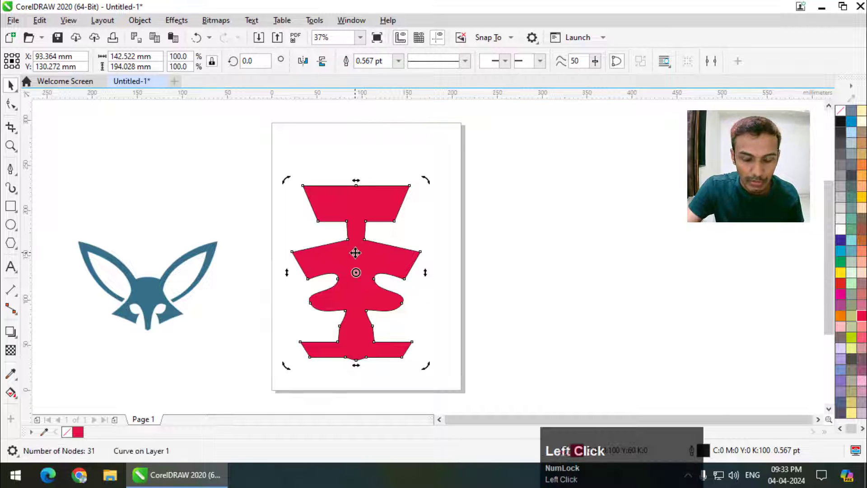
key(Delete)
drag(162, 296, 375, 263)
scroll(355, 239, up, 3)
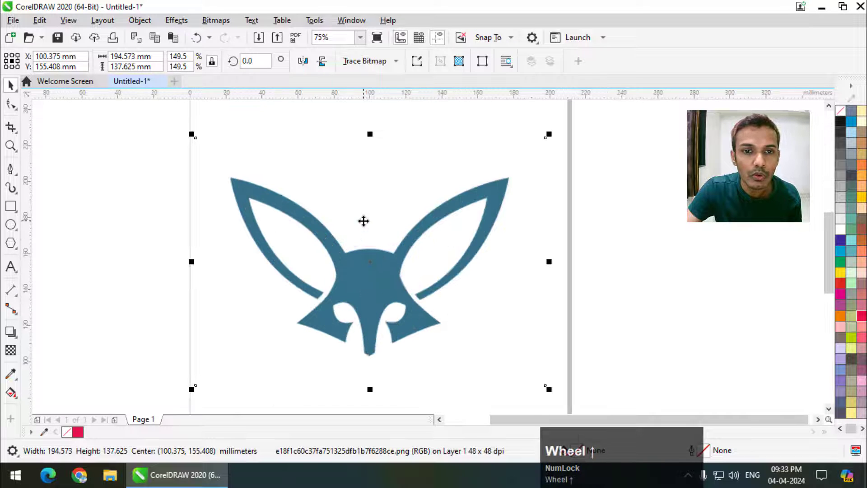
- Create a new symmetry from the selected fox image
click(131, 22)
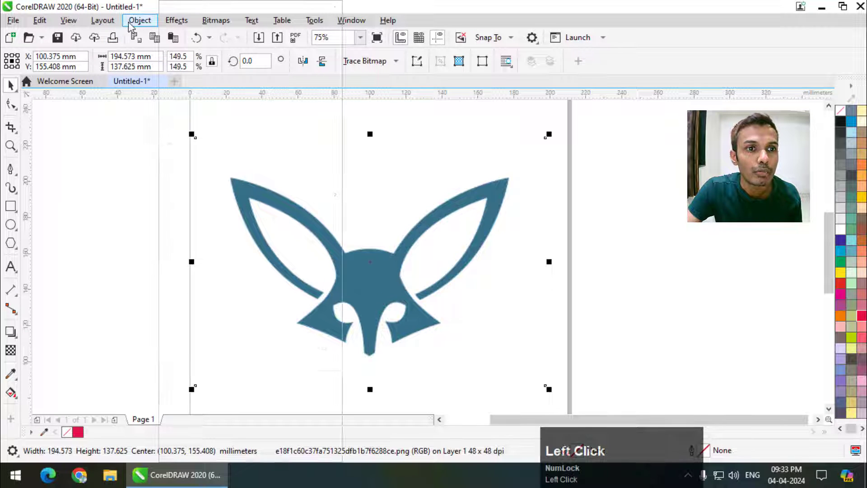
mouse_move(248, 59)
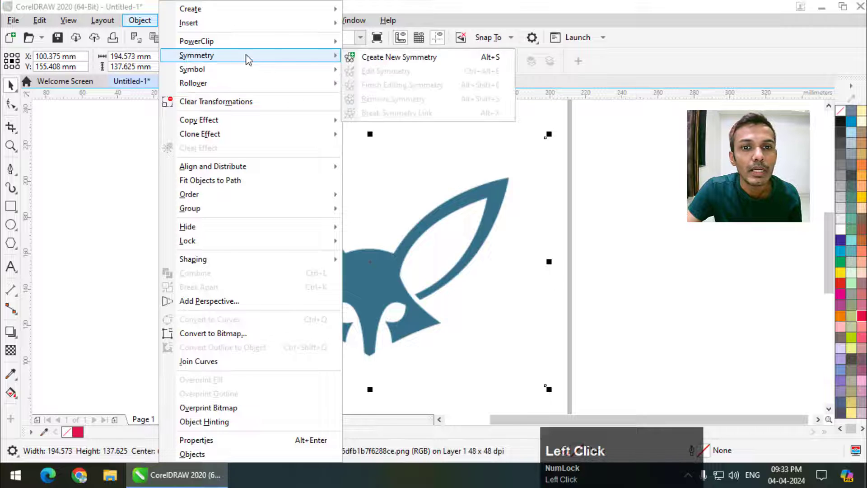
click(356, 57)
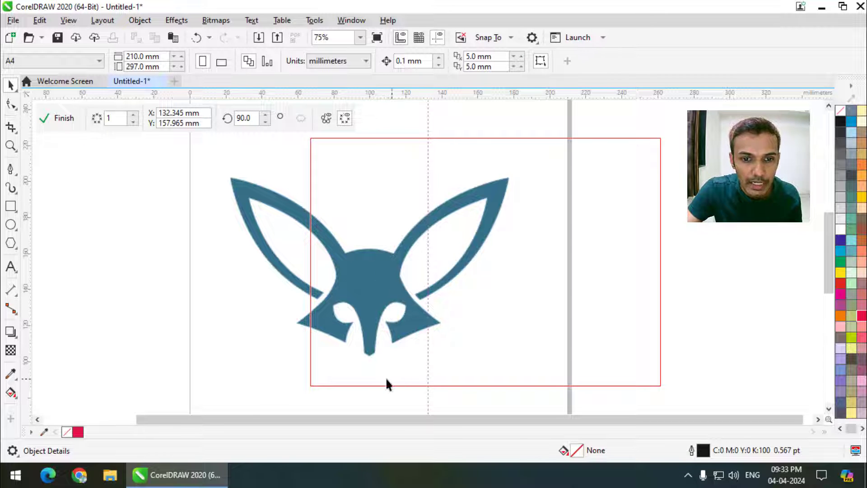
- Move the symmetry line onto the fox's vertical centre through the nose tip, at X 99.636 mm, and deselect it
scroll(387, 383, up, 1)
drag(507, 296, 385, 336)
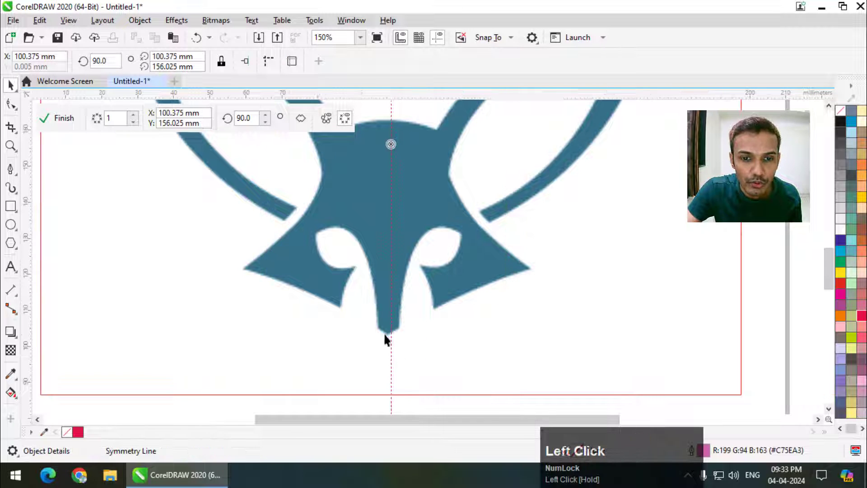
scroll(395, 333, up, 3)
drag(432, 310, 409, 329)
scroll(416, 334, up, 1)
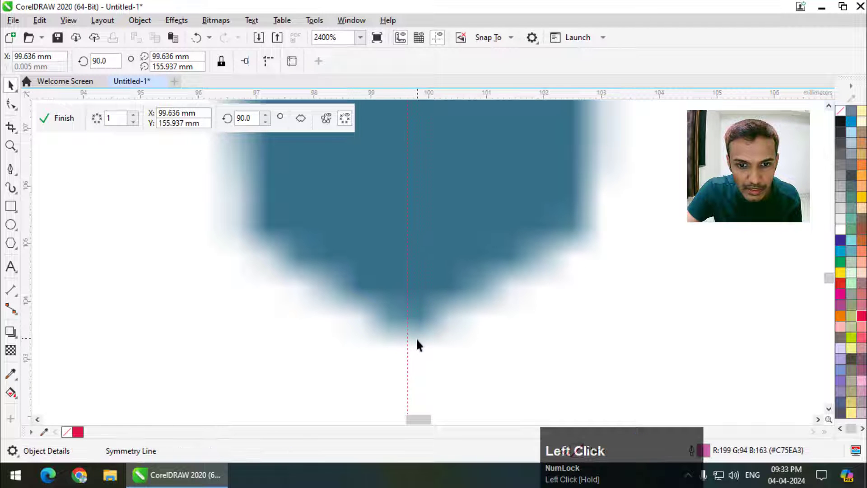
scroll(413, 340, down, 3)
scroll(386, 318, down, 3)
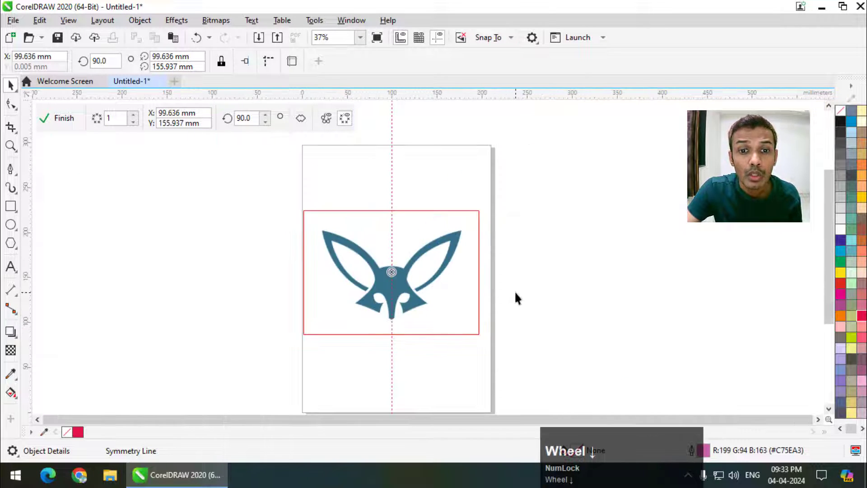
click(521, 284)
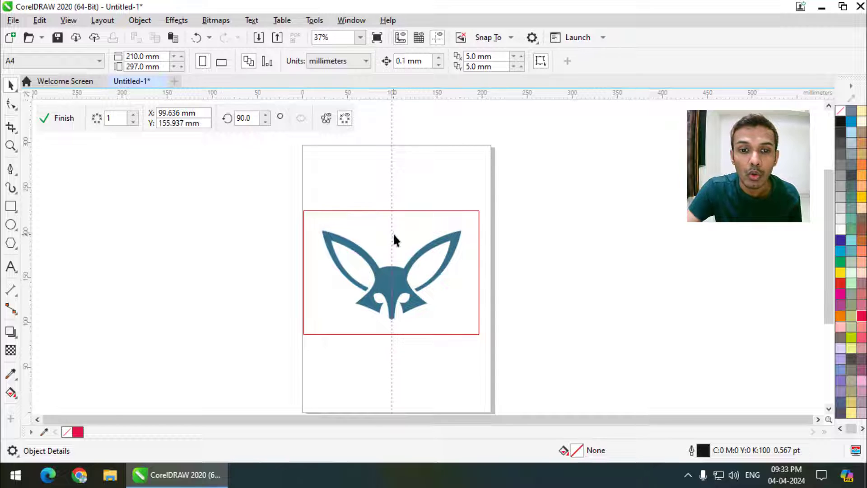
- Start a Pen tool path at the left ear's lower end, tracing its outer edge with straight segments to the tip and partway along the upper edge
scroll(390, 301, up, 1)
click(10, 170)
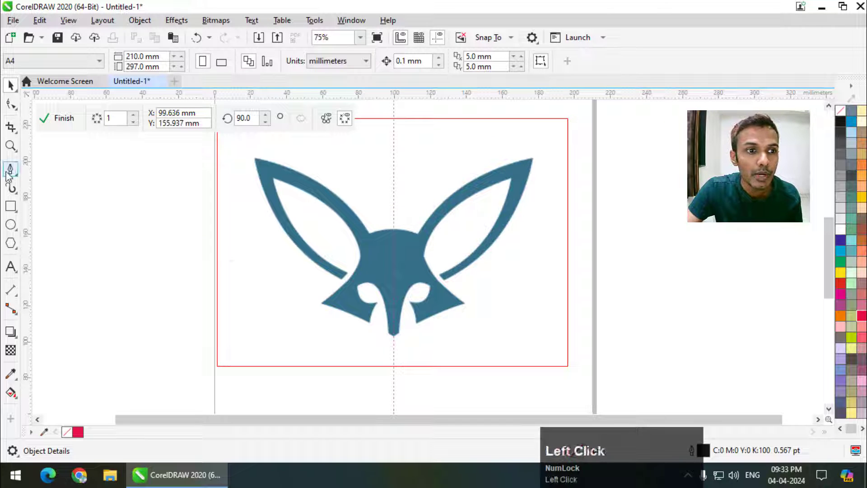
click(88, 217)
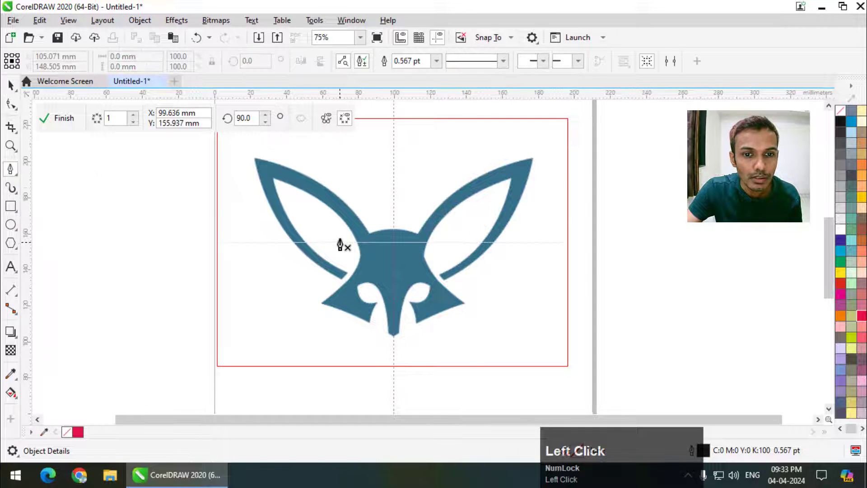
scroll(372, 338, up, 1)
scroll(368, 338, down, 1)
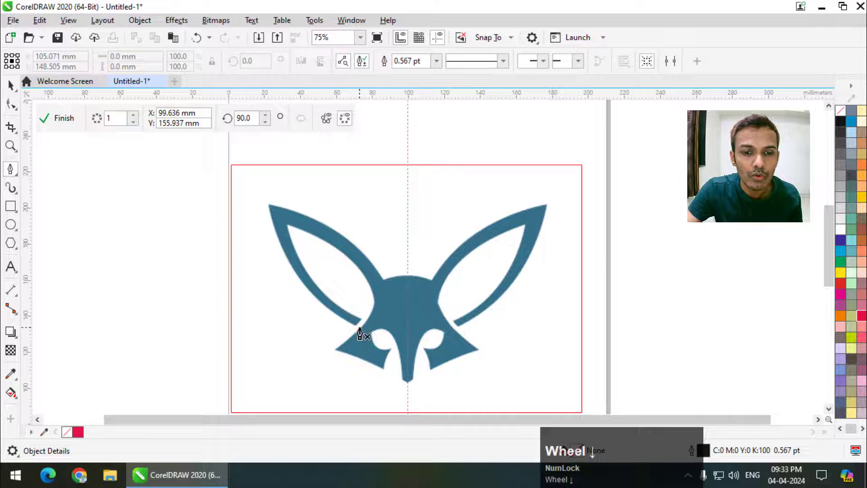
scroll(360, 335, up, 1)
click(355, 326)
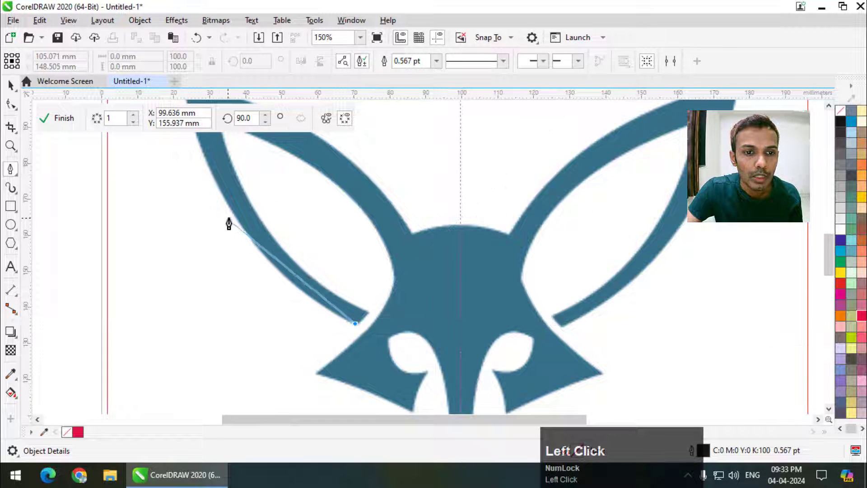
scroll(254, 250, down, 1)
click(246, 218)
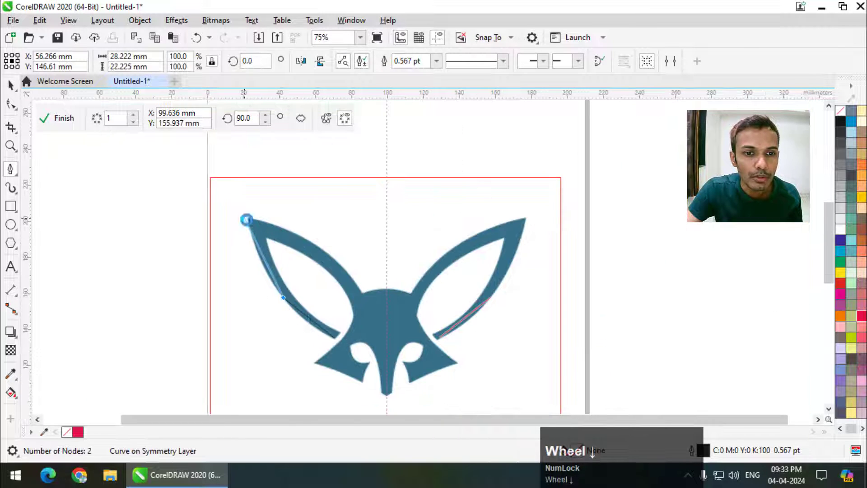
scroll(255, 217, up, 2)
click(519, 323)
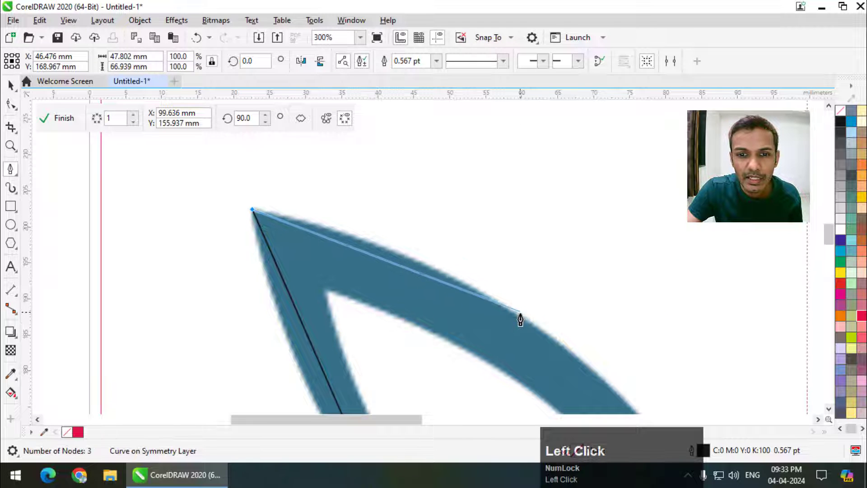
click(333, 234)
- Continue the path down the left ear's upper edge to the head and along the head's top to the symmetry line
scroll(304, 225, down, 2)
scroll(304, 224, up, 2)
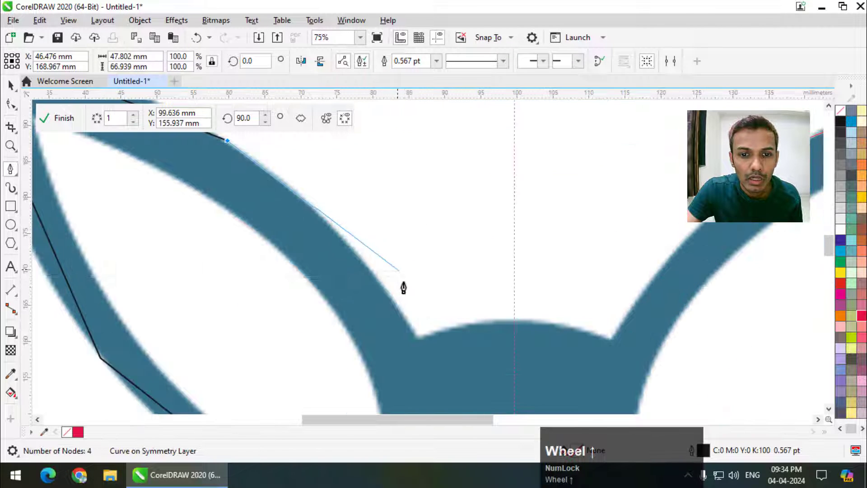
click(417, 339)
click(512, 323)
scroll(513, 329, down, 2)
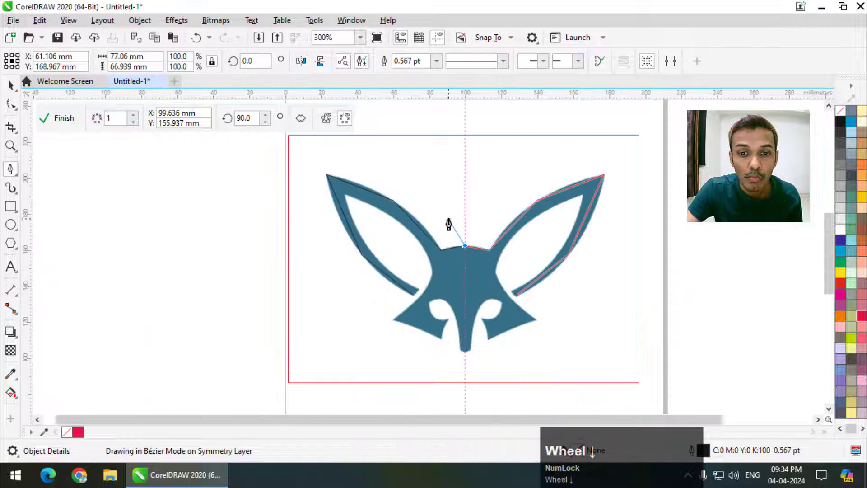
- Extend the path down the symmetry line to the nose tip, around the nose's left corner, and up the nose's left side
scroll(449, 222, down, 1)
scroll(457, 288, up, 3)
click(445, 327)
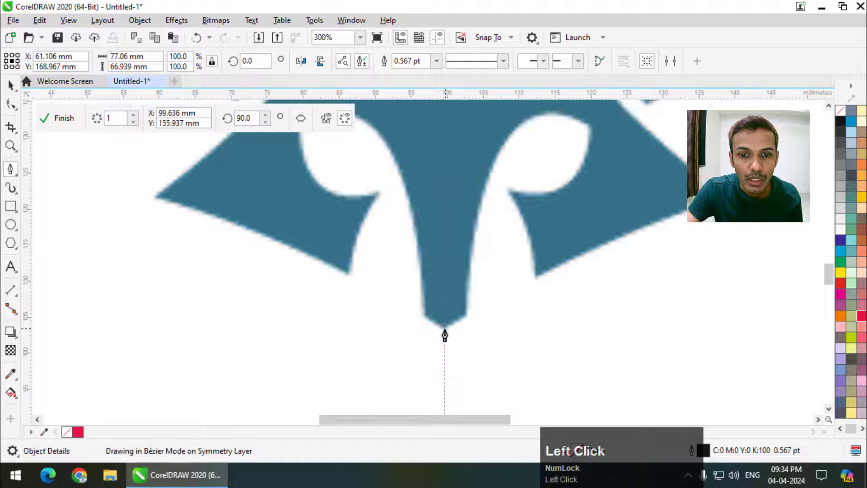
click(425, 315)
scroll(438, 334, down, 1)
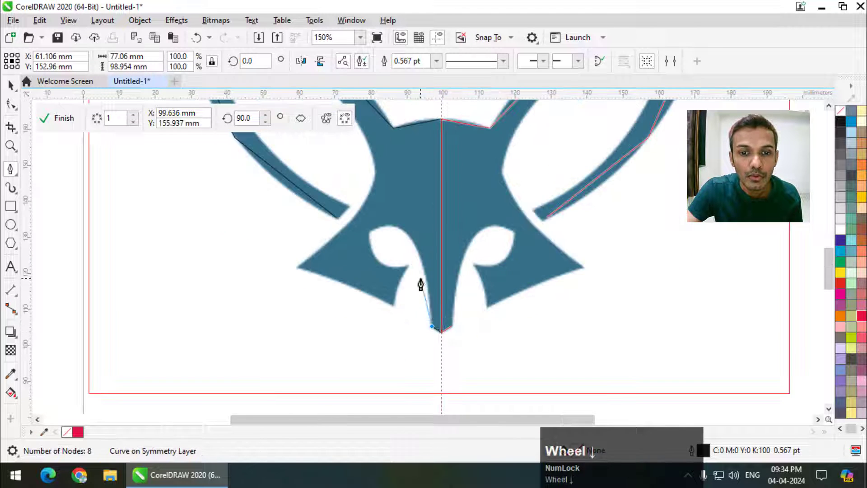
scroll(420, 277, up, 2)
click(431, 224)
- Trace the left eye opening with straight segments over its upper edge, down its outer side, and to its inner lower corner
scroll(452, 271, down, 2)
scroll(413, 220, up, 1)
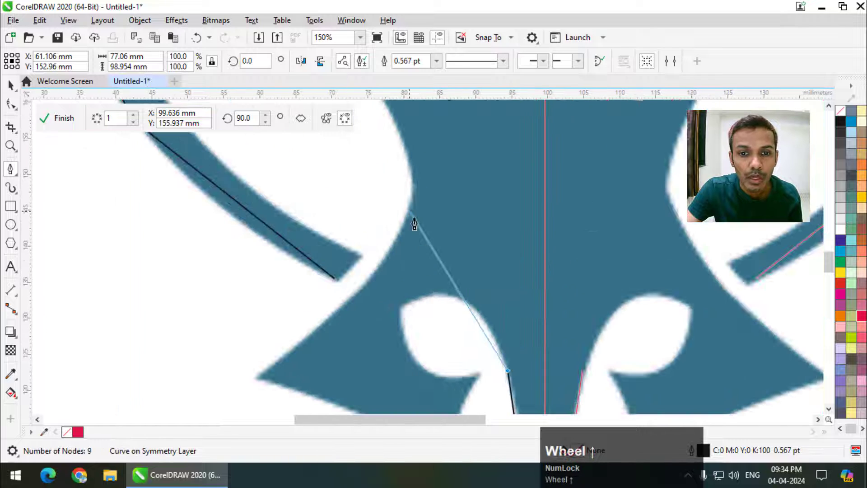
click(433, 297)
scroll(432, 298, down, 1)
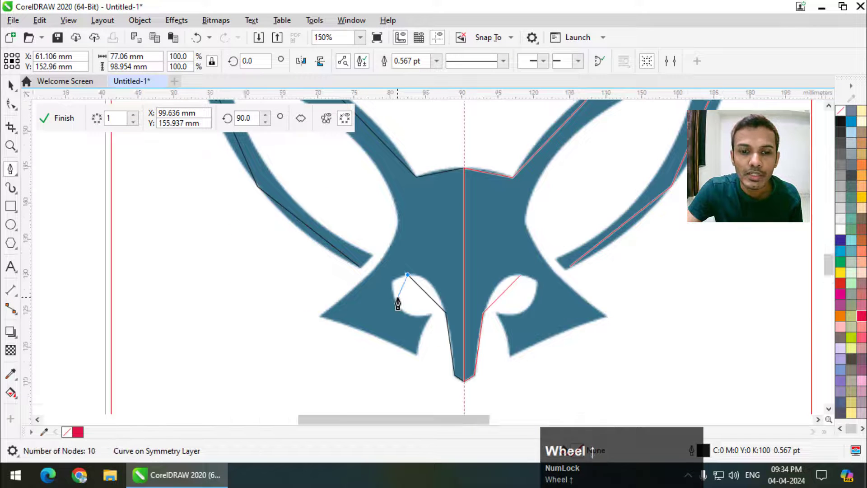
scroll(393, 296, up, 2)
click(387, 287)
scroll(383, 278, down, 2)
scroll(397, 265, up, 1)
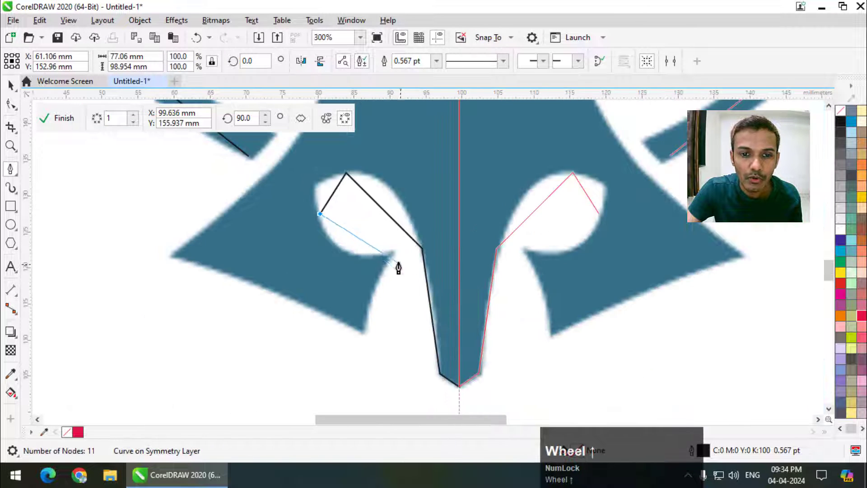
click(394, 253)
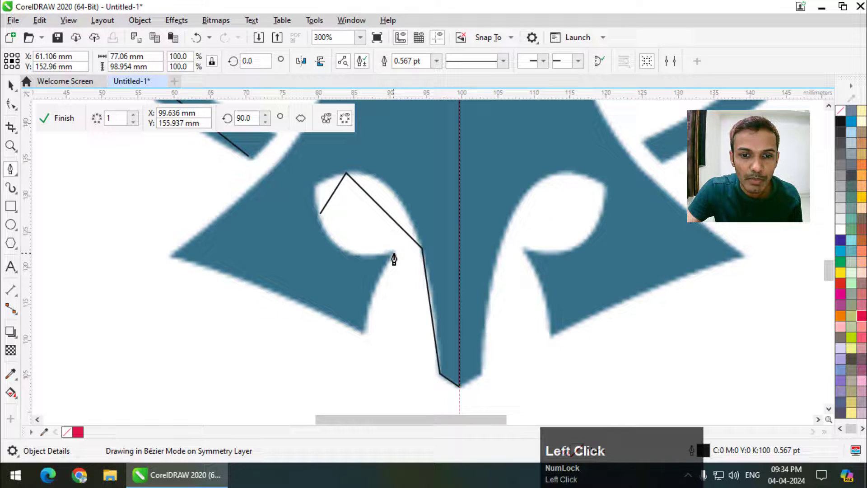
- Trace the left cheek through its lower and outer corners and up to the head edge beside the ear's lower end
click(364, 331)
click(170, 256)
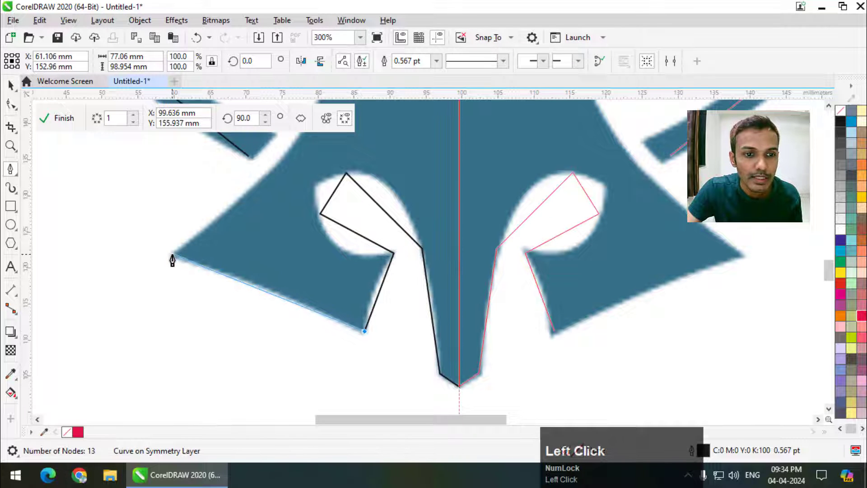
scroll(273, 339, down, 2)
scroll(267, 290, up, 3)
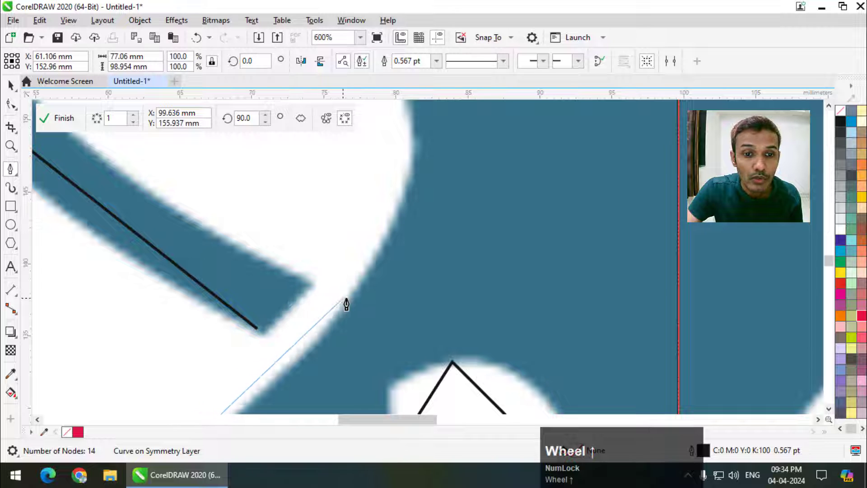
click(351, 304)
- Trace the left ear's inner opening with nodes on the head side, at its upper point, and on its lower inner edge
scroll(400, 358, down, 1)
scroll(399, 358, down, 2)
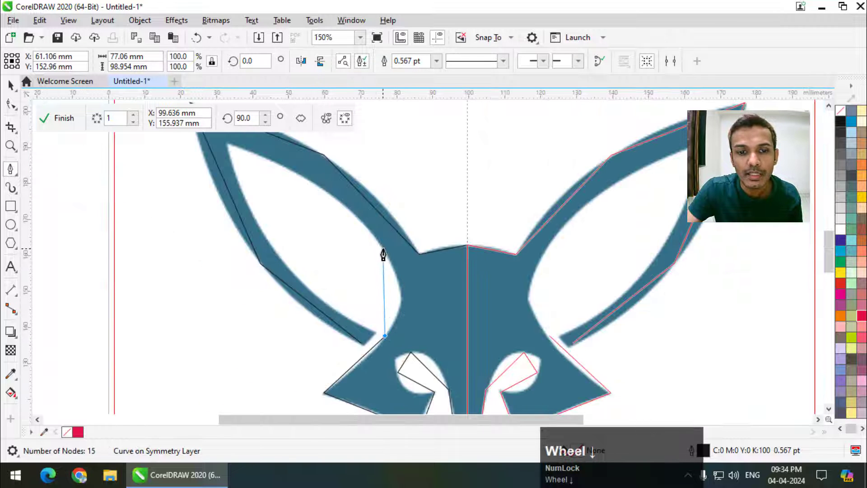
click(383, 254)
scroll(380, 256, down, 1)
scroll(381, 257, up, 2)
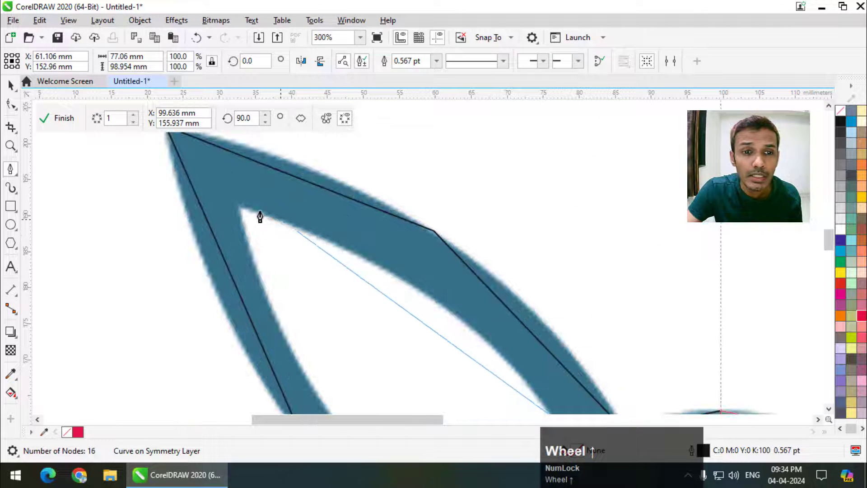
click(240, 208)
scroll(247, 190, down, 2)
scroll(271, 257, up, 2)
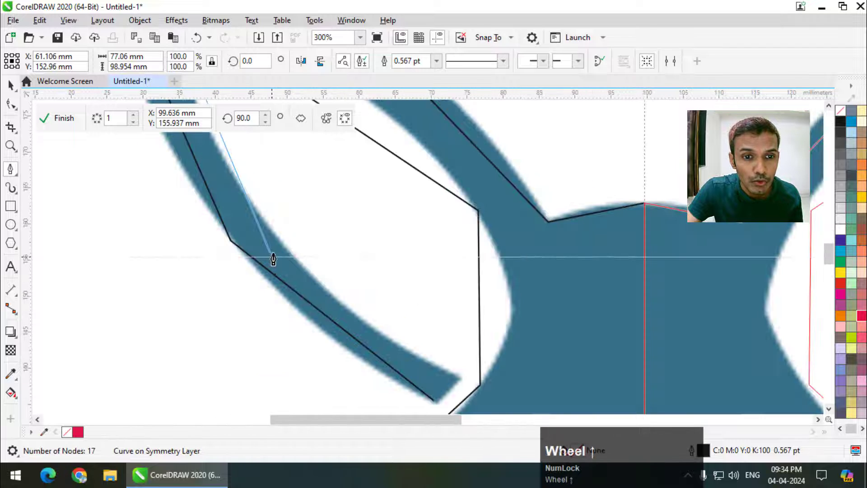
click(303, 271)
- Bring the path to the left ear's lower inner corner and close it at the starting node
scroll(338, 249, down, 2)
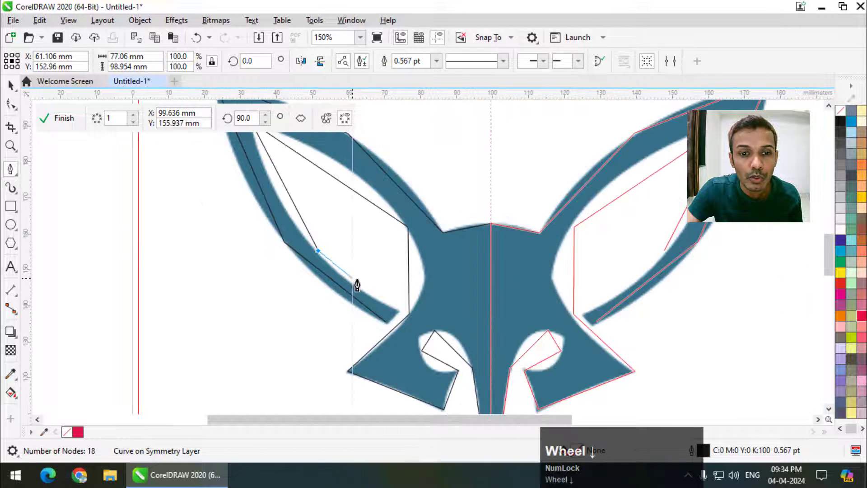
scroll(354, 287, up, 2)
click(443, 343)
scroll(412, 364, up, 1)
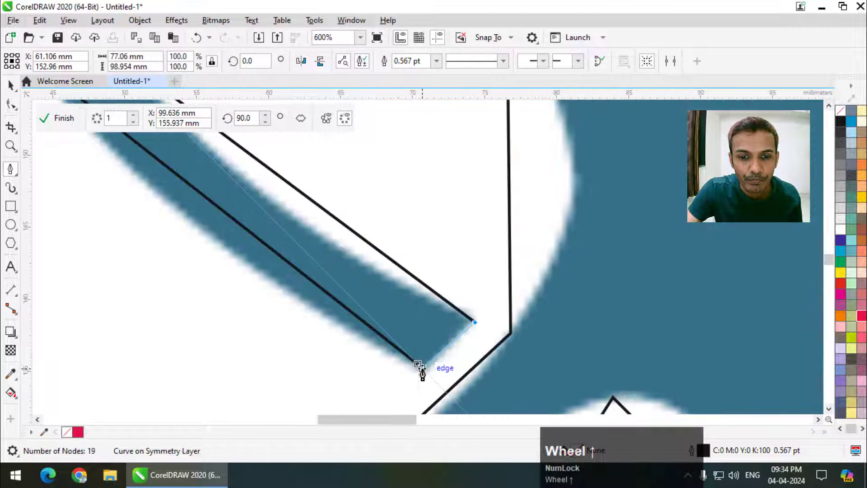
click(418, 364)
scroll(387, 308, down, 2)
scroll(387, 308, down, 1)
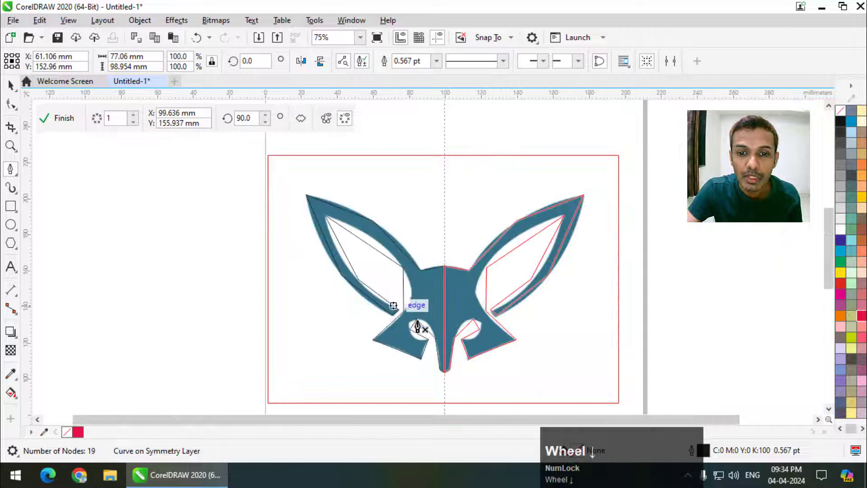
- Select all nodes of the traced half with the Shape tool and convert its straight segments to curves
click(12, 106)
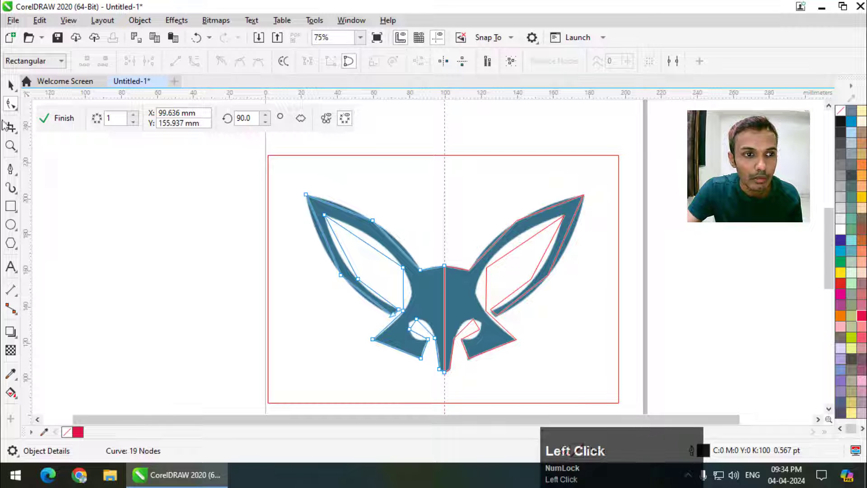
click(10, 106)
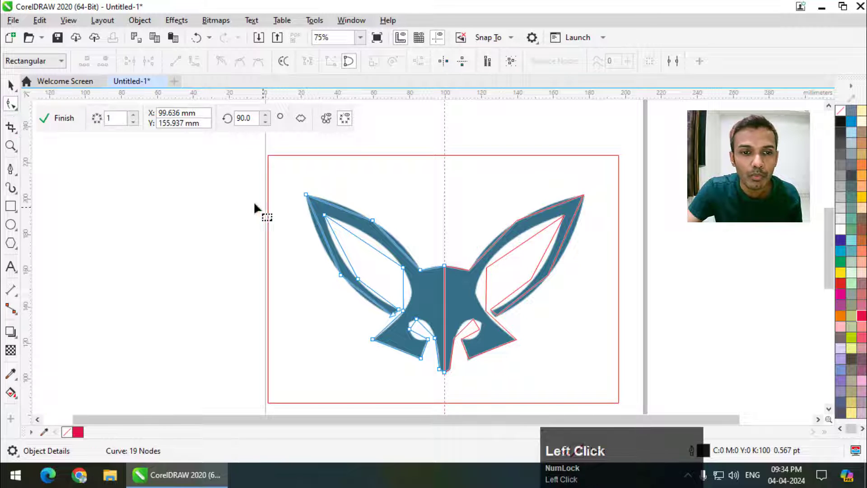
drag(208, 166, 363, 324)
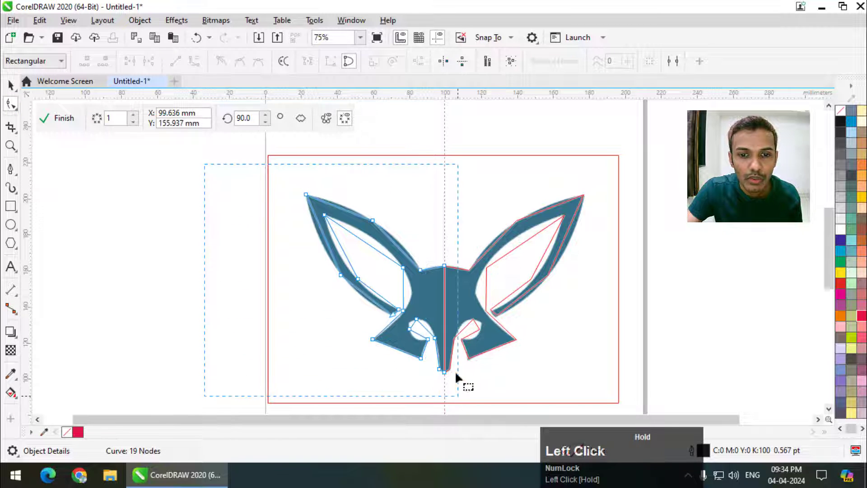
drag(455, 373, 457, 394)
scroll(384, 217, up, 2)
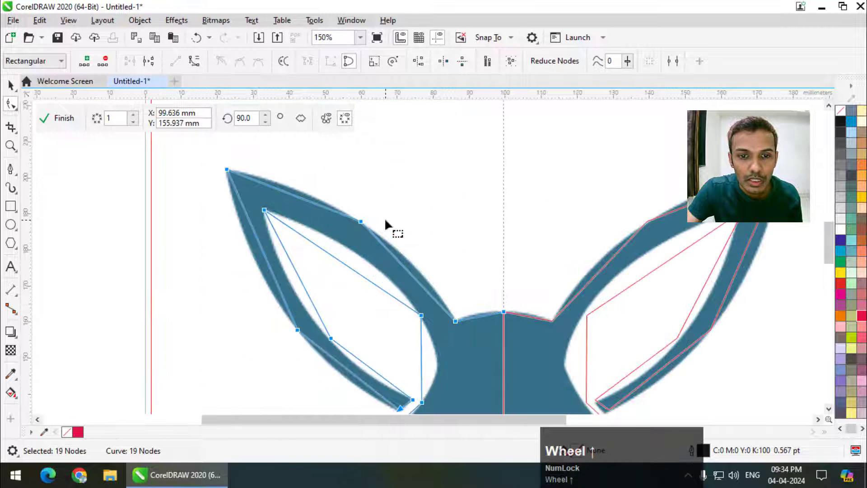
click(194, 63)
- Bend the two segments of the left ear's upper edge to follow the image, and delete the node between them
scroll(299, 176, up, 4)
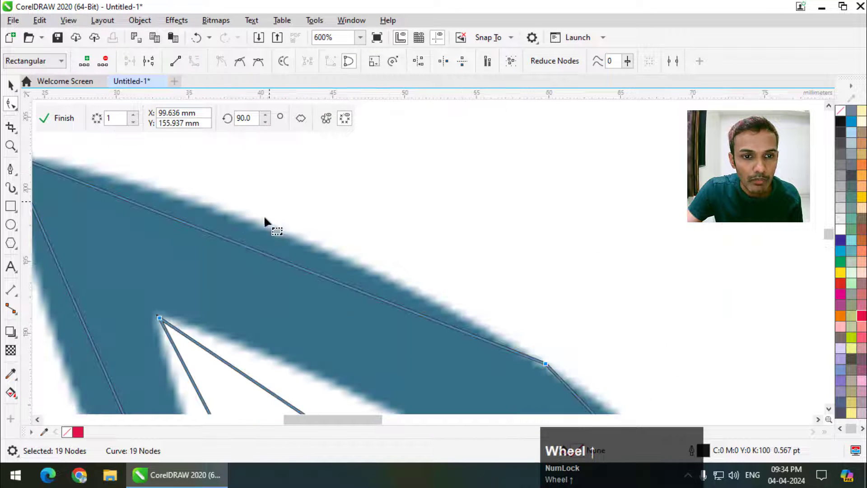
drag(260, 251, 280, 207)
scroll(267, 233, down, 2)
scroll(280, 206, down, 2)
scroll(357, 267, up, 3)
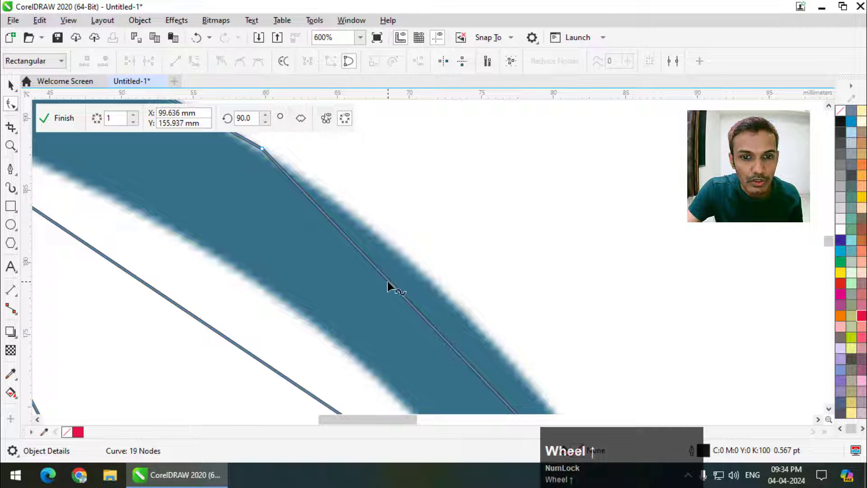
click(407, 273)
drag(407, 274, 407, 269)
scroll(343, 240, down, 2)
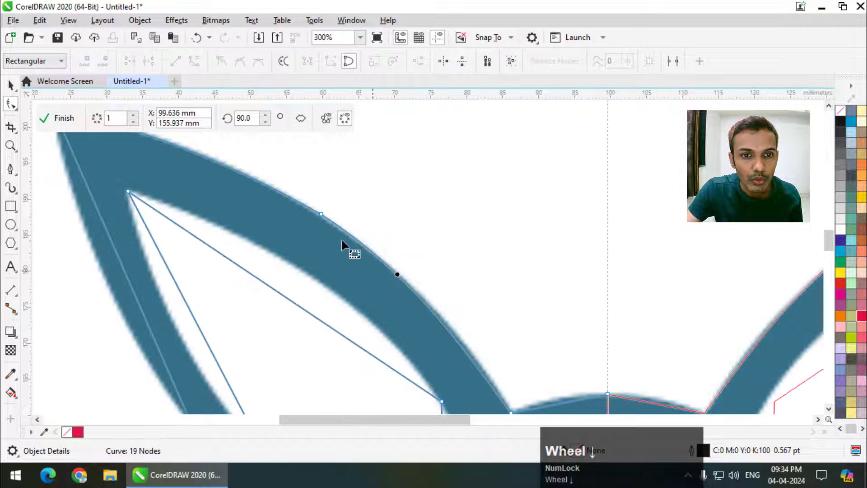
double_click(322, 215)
- Bend the forehead's top segment upward and the snout's side segment outward to follow the image
scroll(322, 198, down, 2)
scroll(441, 300, up, 2)
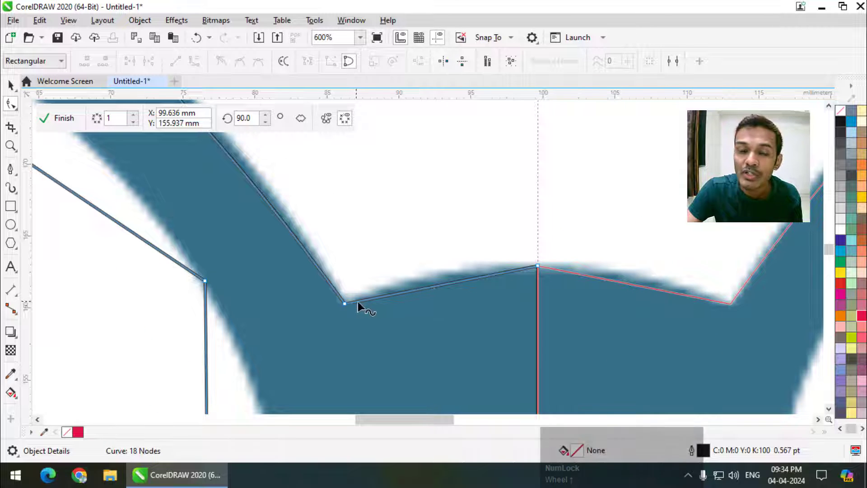
drag(424, 286, 422, 278)
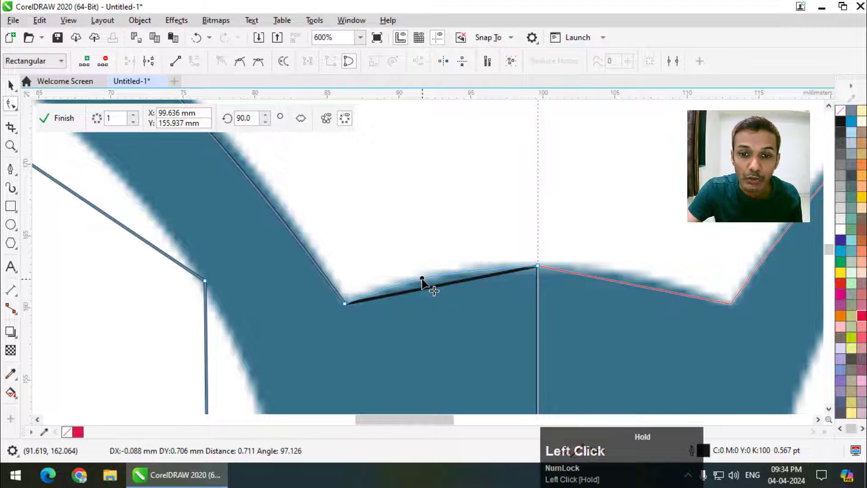
scroll(413, 221, down, 2)
scroll(416, 305, down, 1)
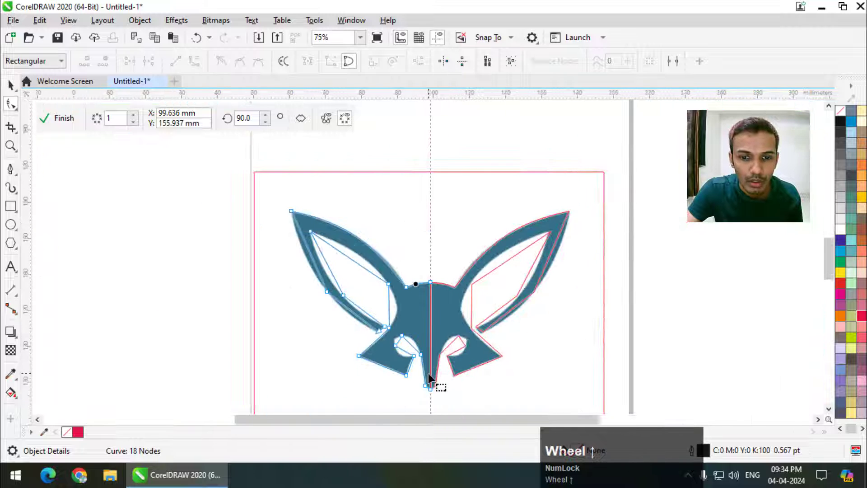
scroll(393, 356, up, 3)
drag(388, 359, 396, 355)
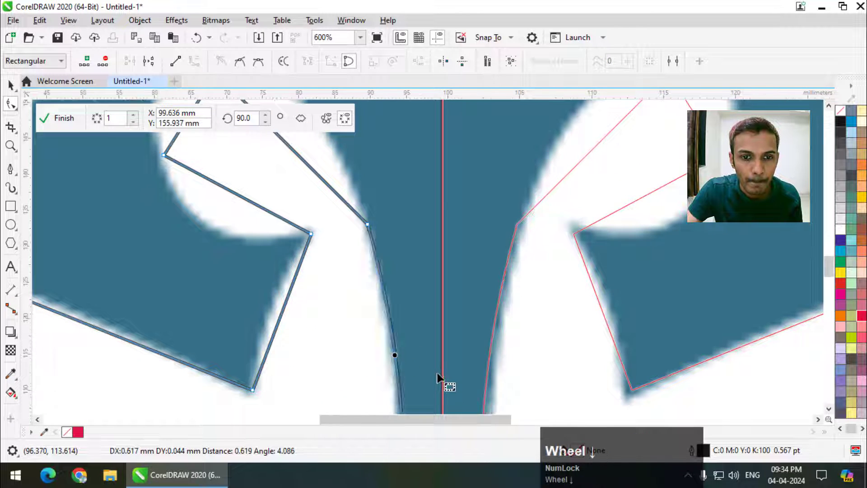
- Curve the three segments of the left eye opening to match the image, and delete the node on its outer side
scroll(446, 384, down, 1)
scroll(364, 289, up, 1)
drag(362, 232, 343, 205)
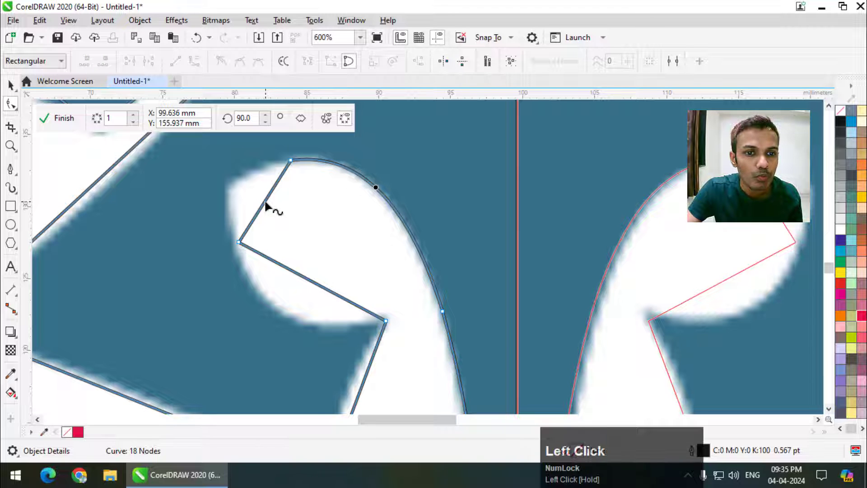
drag(266, 205, 233, 189)
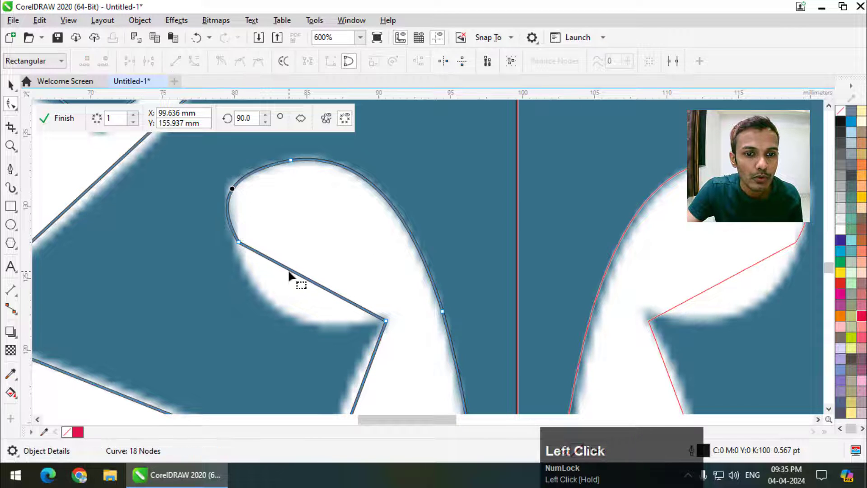
mouse_move(288, 270)
mouse_down()
mouse_move(285, 310)
mouse_move(277, 271)
mouse_move(238, 246)
mouse_up()
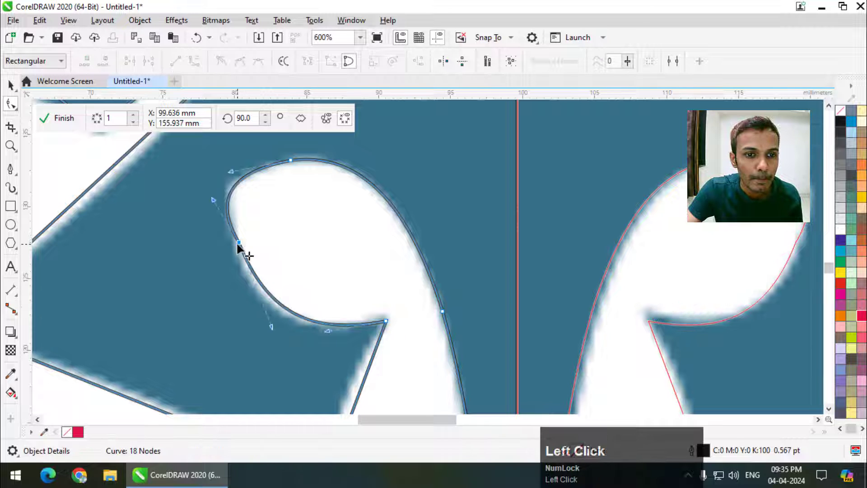
double_click(238, 246)
- Bend the inner and lower edges of the left cheek to match the image
scroll(288, 265, down, 3)
scroll(288, 265, up, 1)
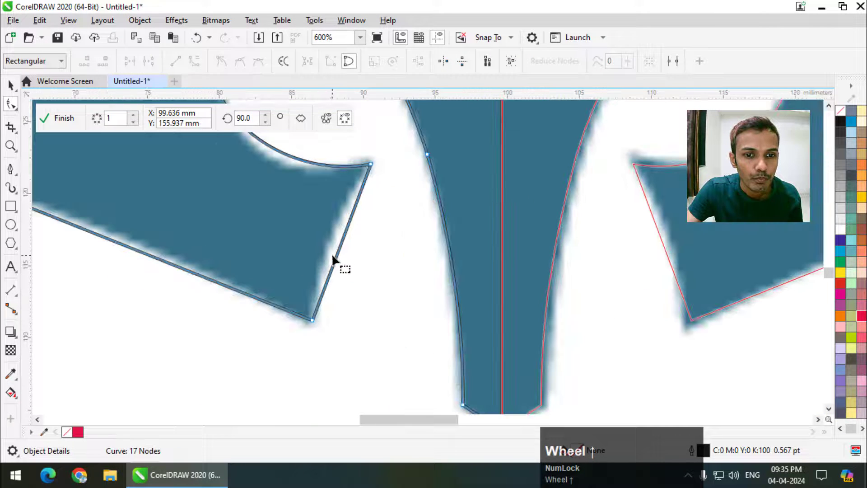
drag(335, 257, 322, 254)
scroll(406, 297, down, 1)
scroll(265, 284, up, 1)
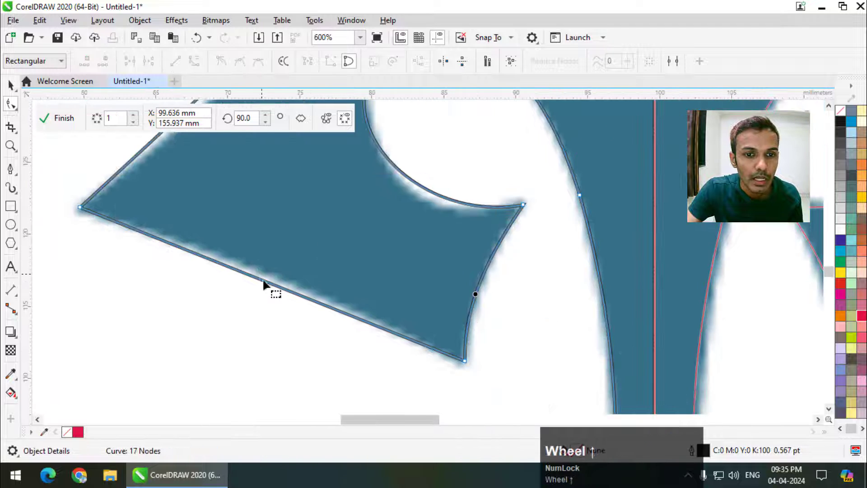
scroll(282, 283, down, 2)
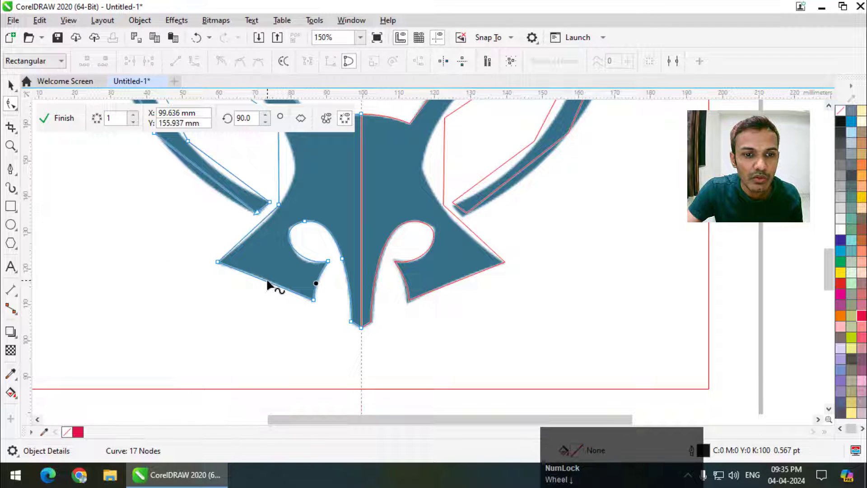
scroll(267, 284, up, 1)
click(273, 278)
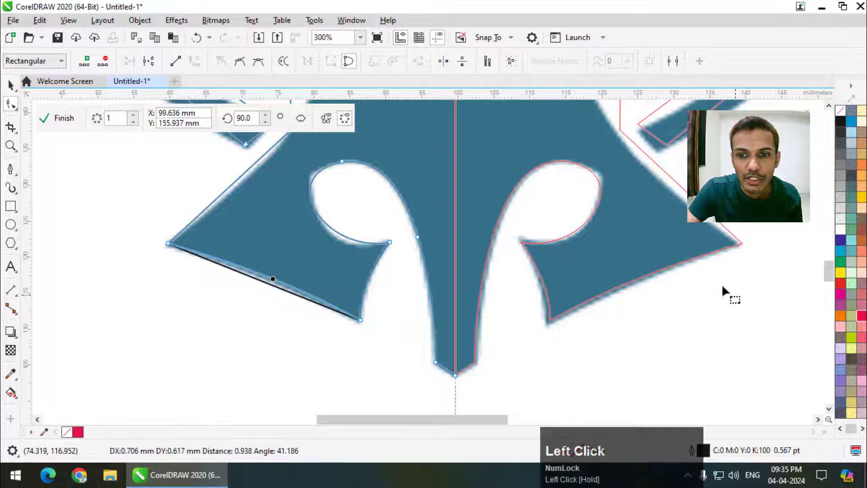
- Bend the left cheek's upper edge and the head's side edge beside the left ear to follow the image
scroll(422, 312, down, 2)
scroll(383, 314, up, 2)
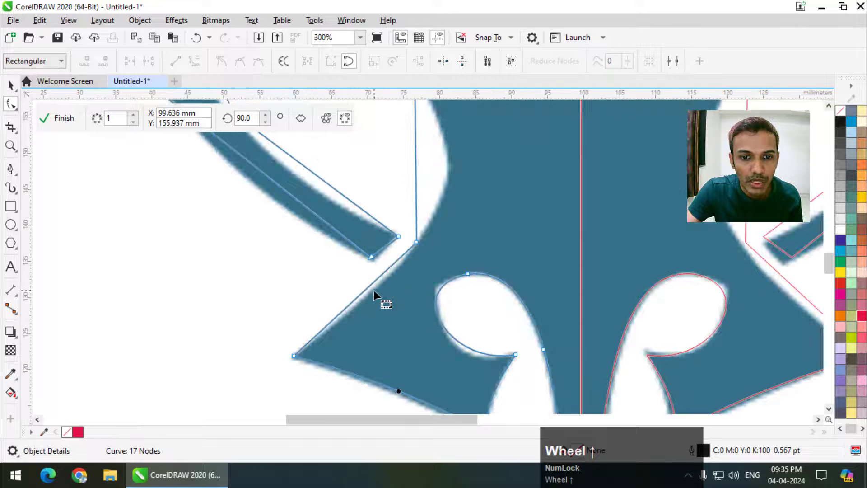
drag(367, 293, 367, 296)
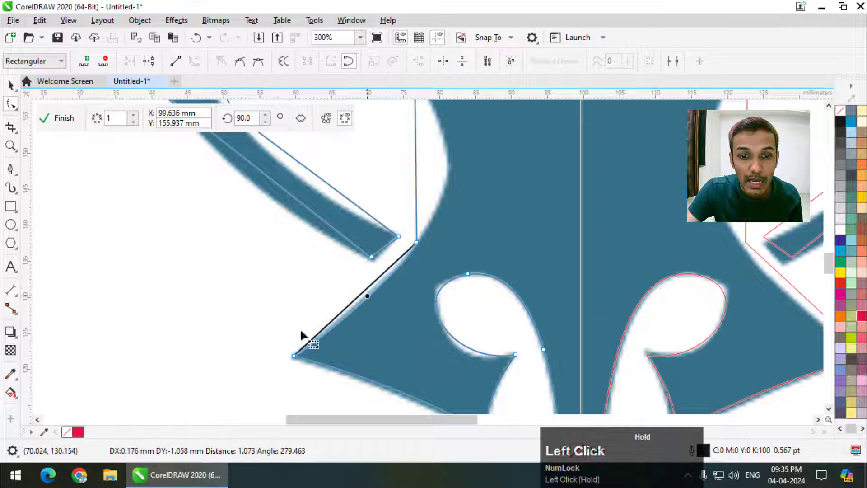
scroll(274, 351, down, 1)
scroll(275, 345, down, 1)
scroll(311, 291, up, 1)
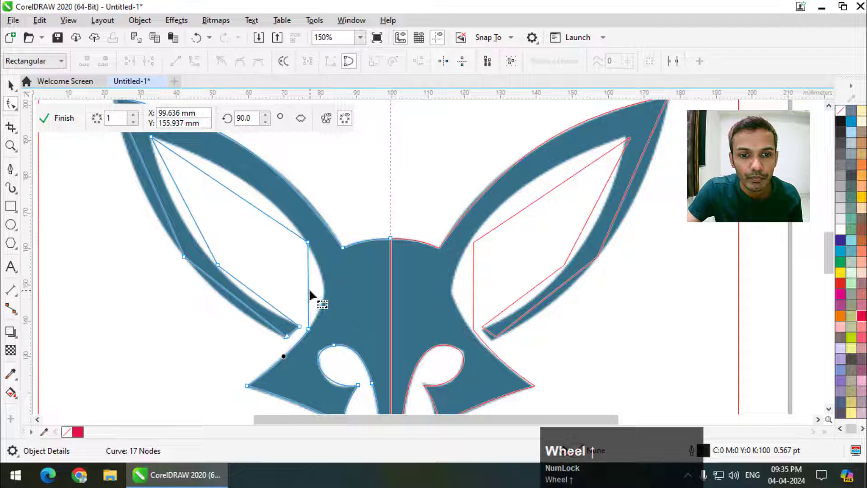
drag(309, 292, 321, 290)
- Curve the upper edge and both lower segments of the left ear's inner opening to follow the image
scroll(377, 279, down, 1)
scroll(299, 232, up, 1)
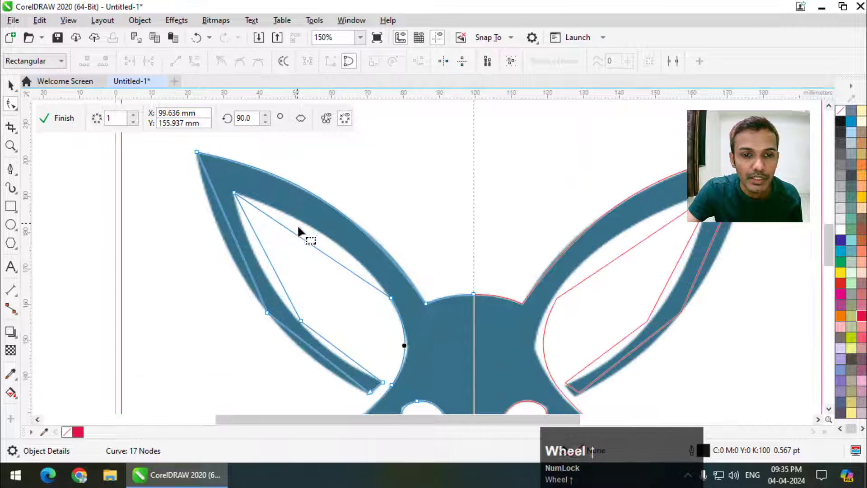
drag(309, 244, 315, 230)
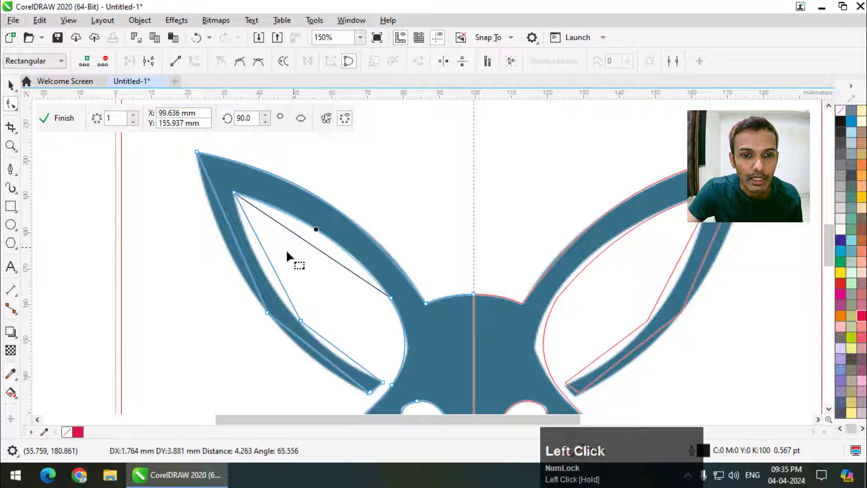
drag(269, 258, 259, 265)
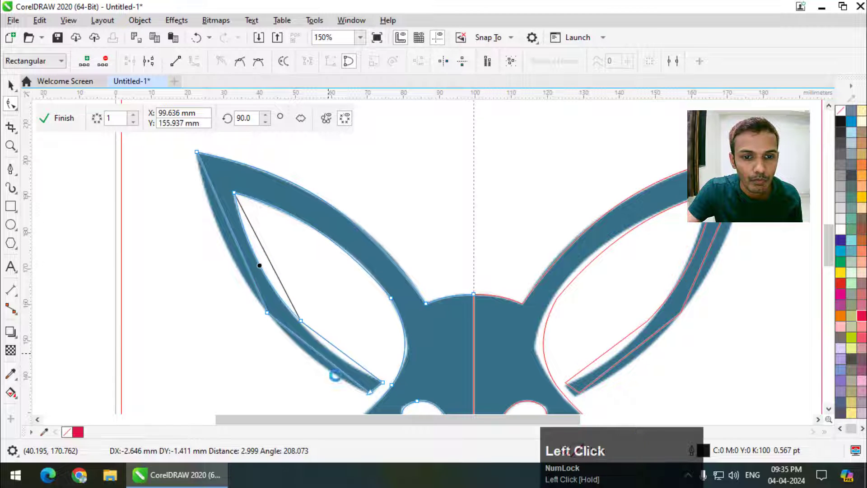
drag(341, 355, 340, 356)
scroll(340, 356, up, 5)
click(369, 311)
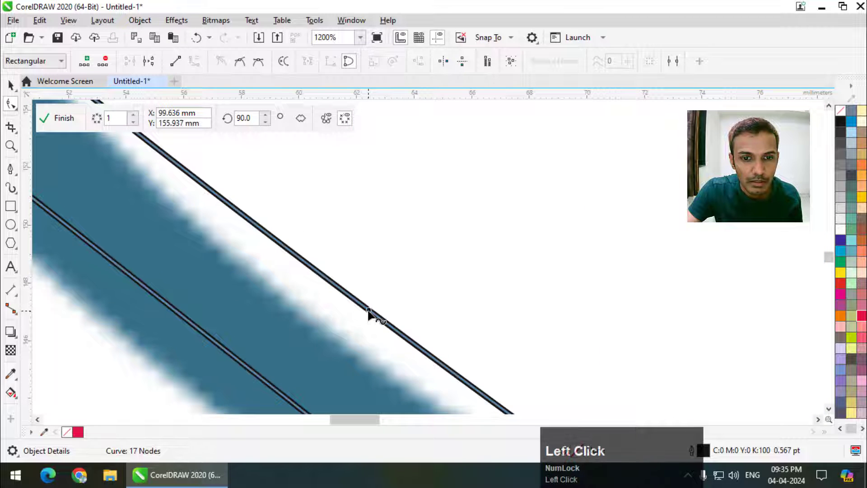
drag(369, 312, 351, 338)
scroll(403, 277, down, 2)
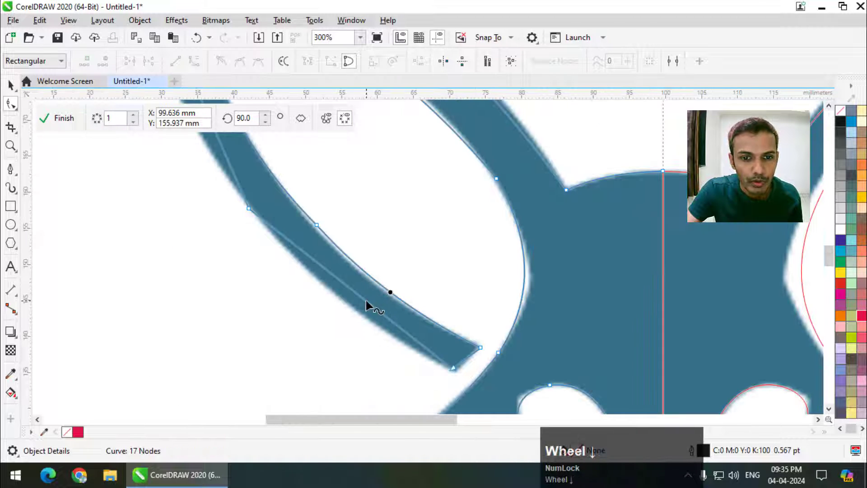
- Bend both segments of the left ear's outer lower edge to the image, and delete the middle nodes of its outer and inner lower edges
drag(366, 300, 359, 312)
scroll(352, 363, down, 1)
scroll(269, 211, up, 1)
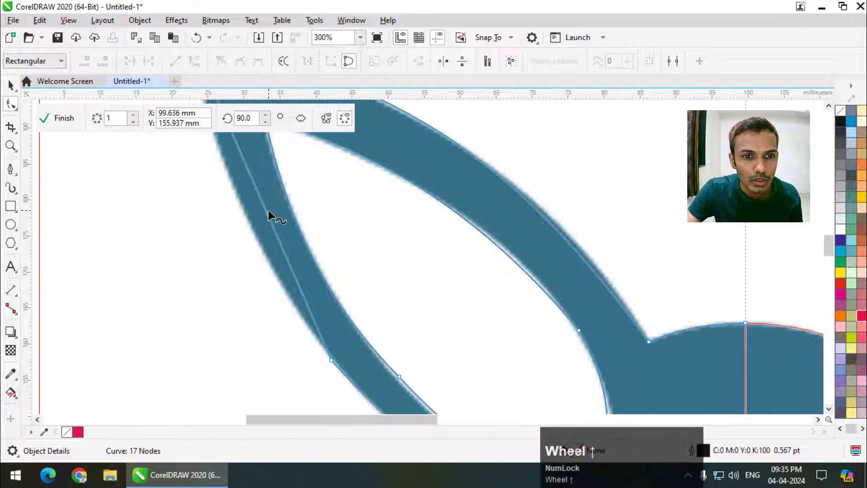
drag(267, 211, 247, 218)
double_click(332, 363)
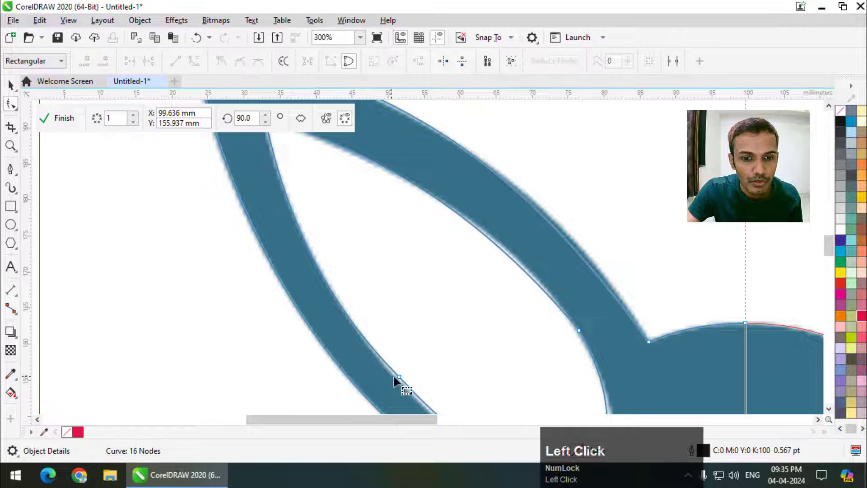
click(399, 377)
double_click(399, 377)
scroll(336, 258, down, 3)
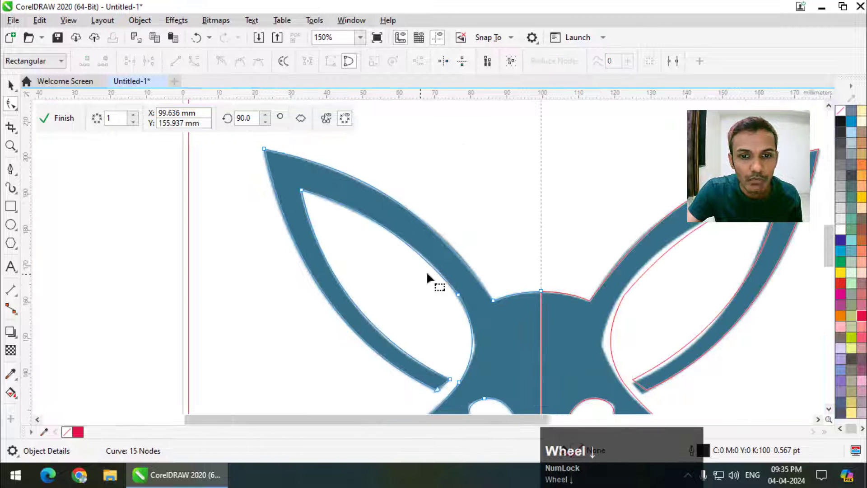
- Examine how the traced half and its mirrored half fit the reference image, especially around the right ear's inner opening
scroll(422, 309, up, 2)
scroll(398, 285, down, 2)
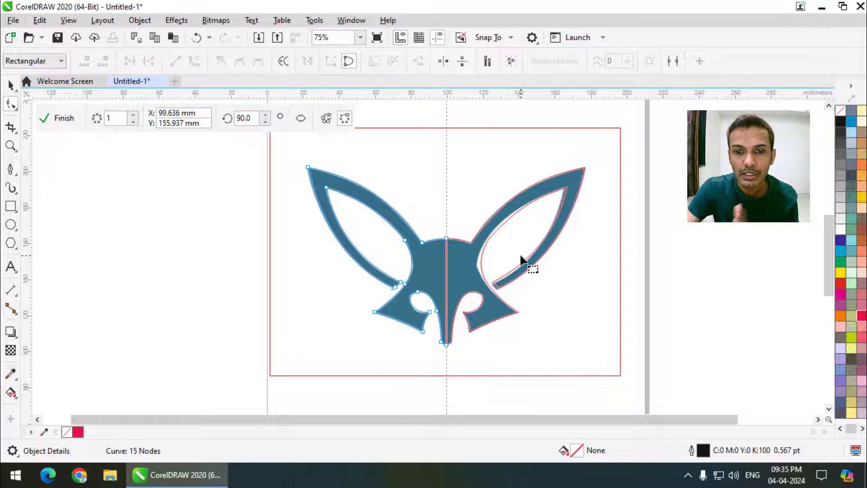
scroll(483, 265, up, 2)
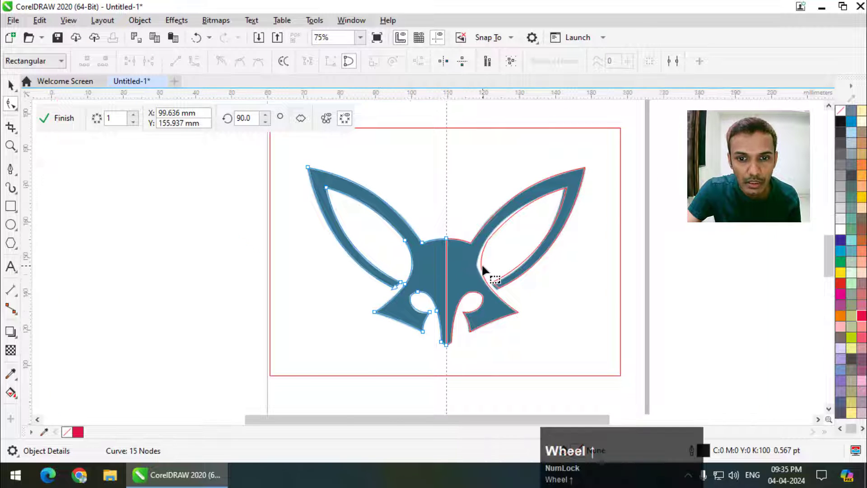
scroll(483, 267, down, 2)
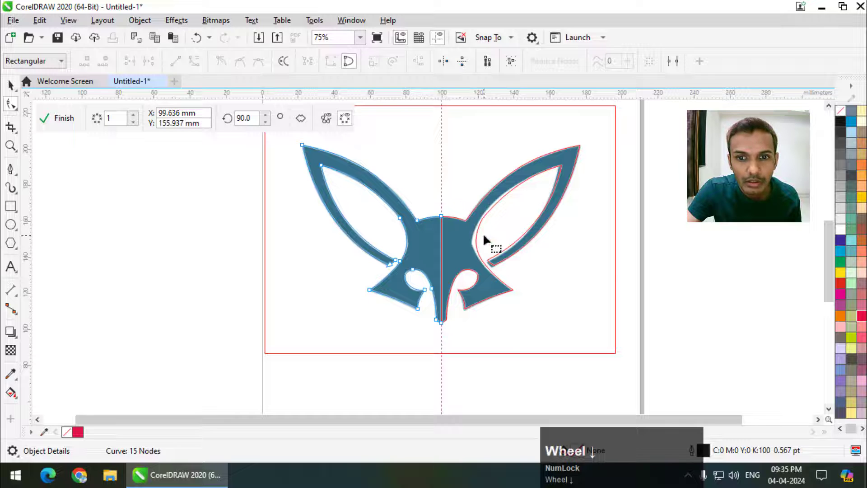
scroll(484, 232, up, 2)
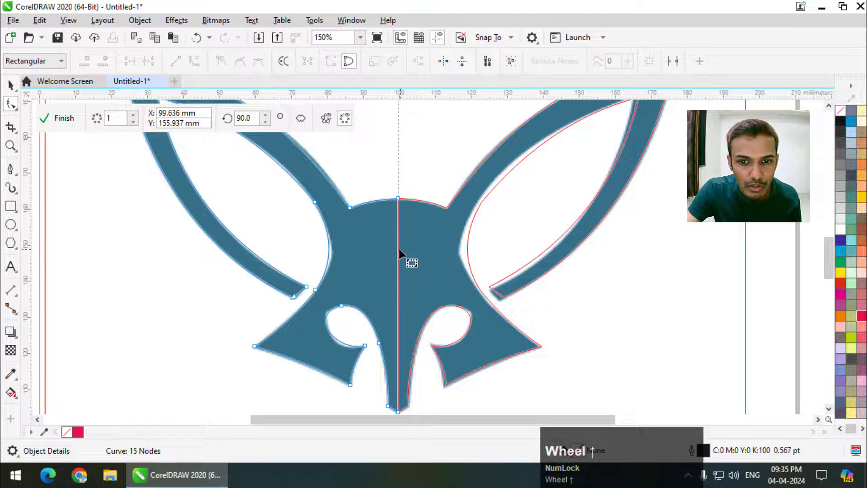
scroll(396, 252, down, 2)
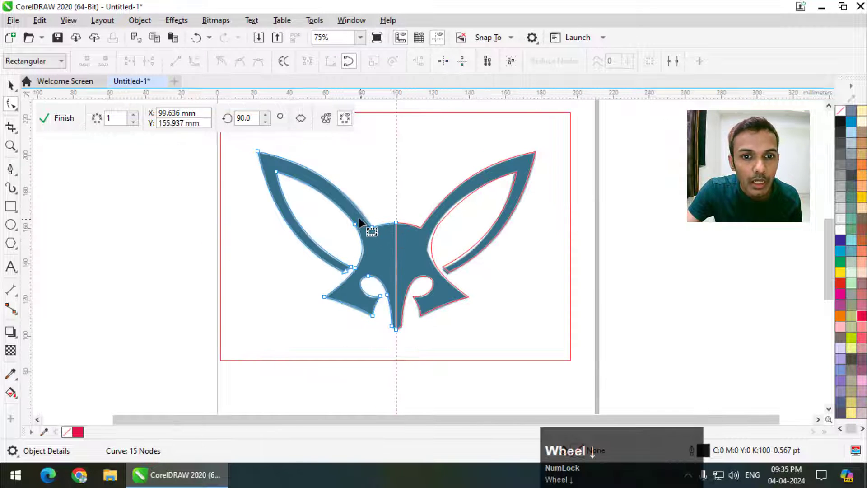
scroll(359, 217, up, 2)
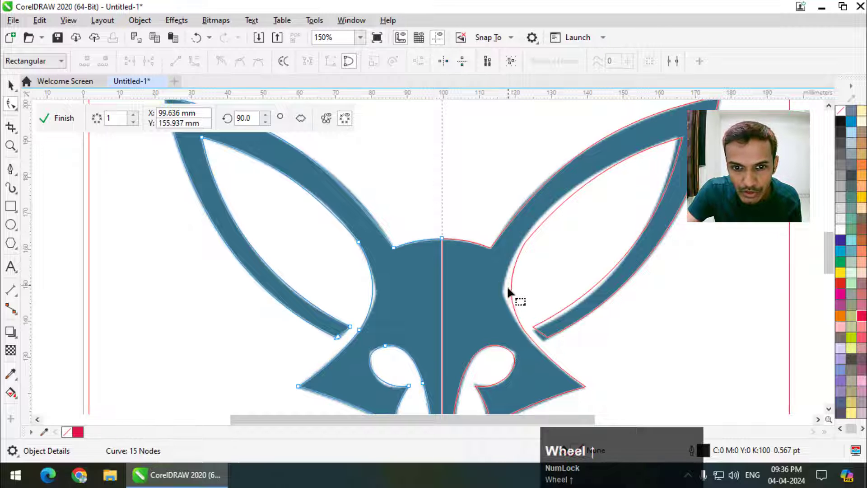
scroll(368, 281, down, 2)
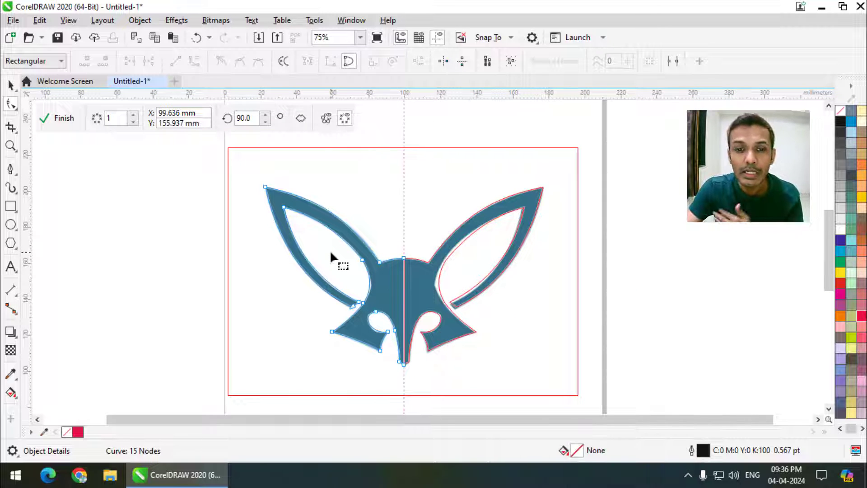
- Finish editing the symmetry and move the symmetry group so its centre lies at about X 63 mm, Y 169 mm
click(62, 118)
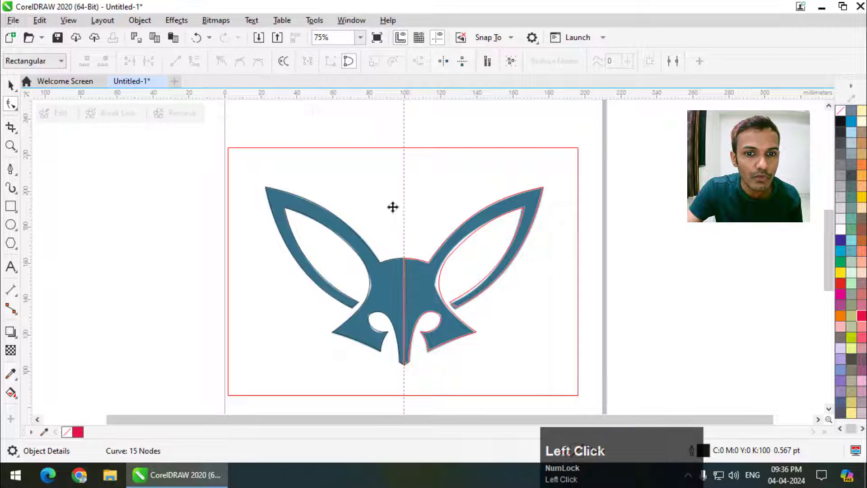
scroll(309, 237, down, 2)
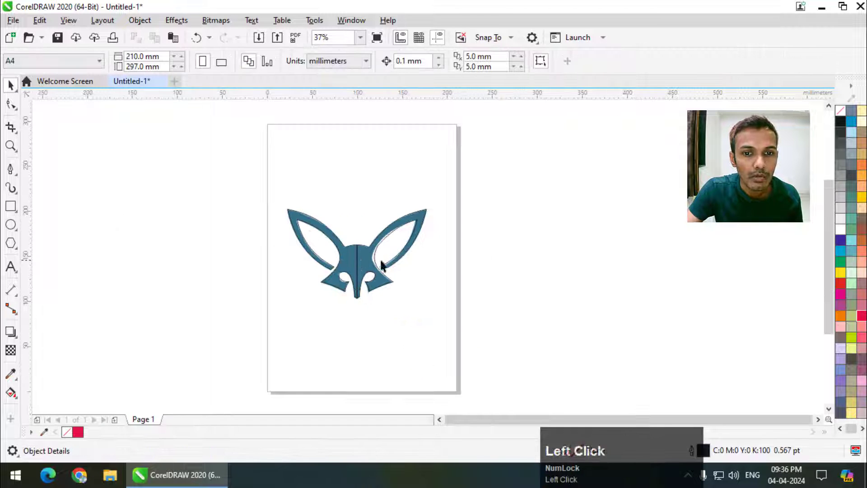
drag(381, 265, 326, 255)
right_click(326, 256)
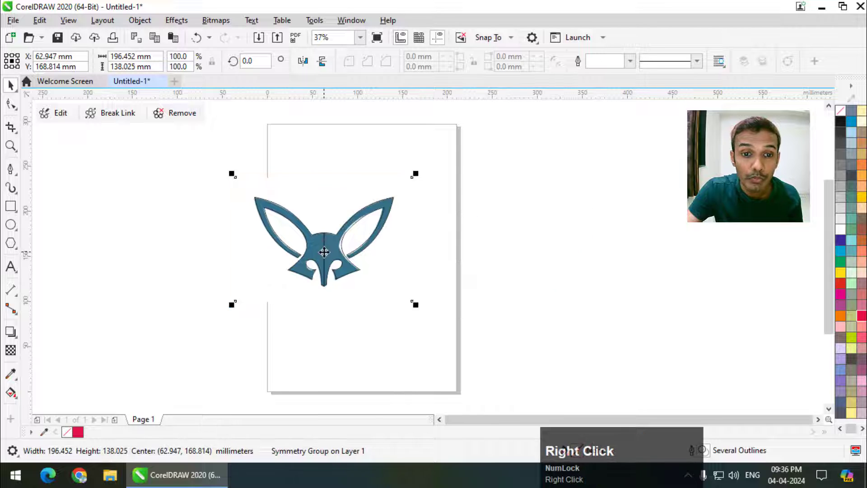
click(519, 220)
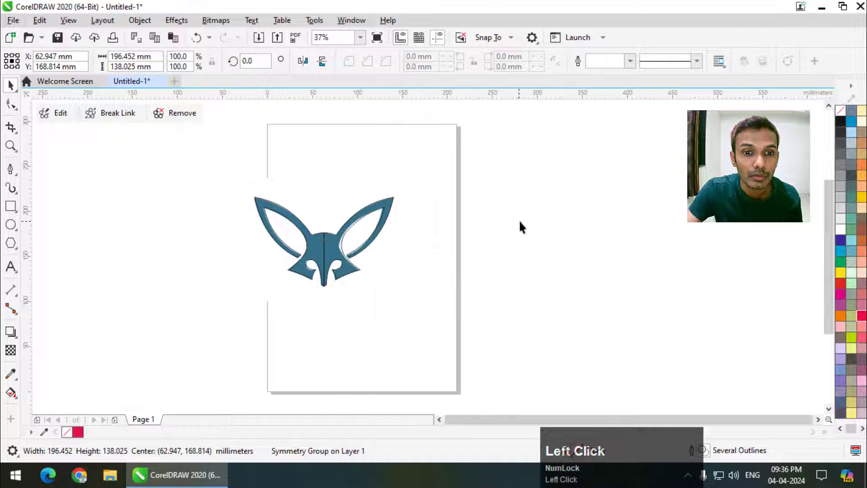
click(519, 219)
- Break the symmetry link of the fox head group and ungroup the resulting objects
click(335, 246)
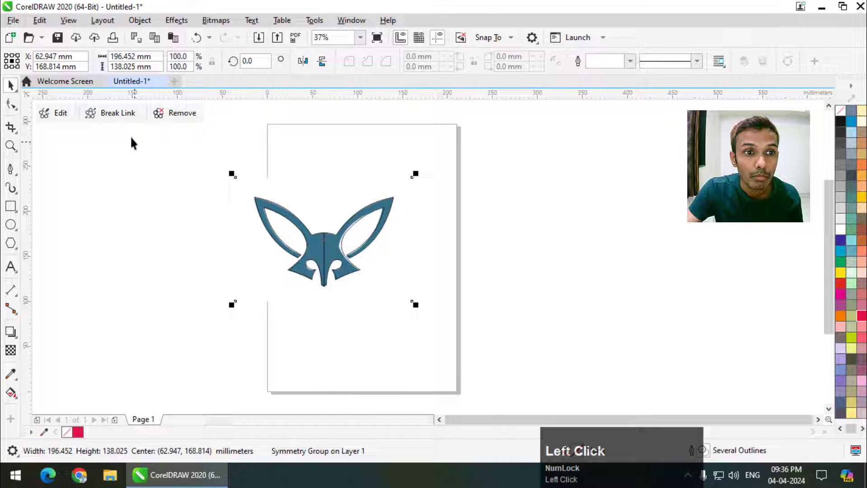
click(117, 113)
right_click(341, 245)
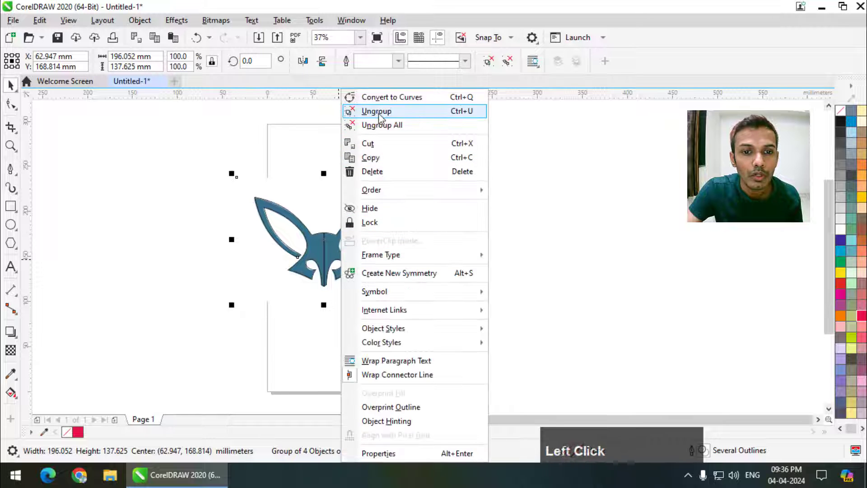
click(377, 112)
click(429, 285)
- Move one copy of the reference image beside the page to about X 273 mm, Y 136 mm, and delete the other copy
drag(389, 273, 574, 304)
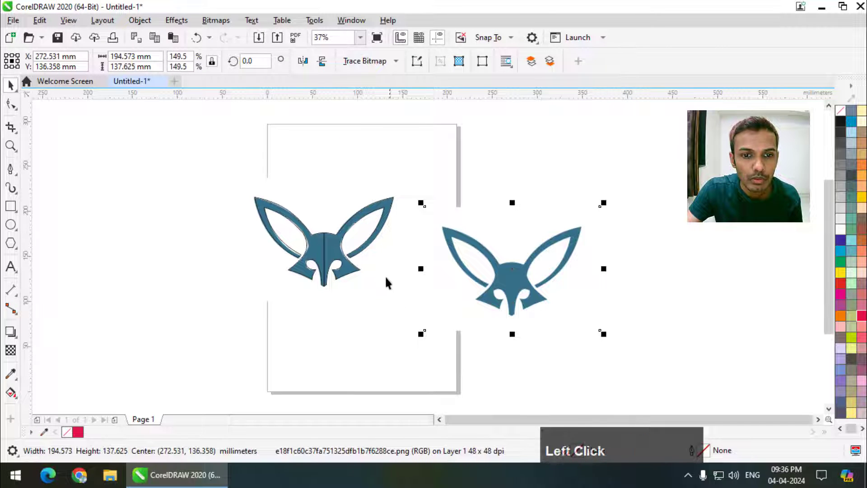
drag(385, 275, 242, 357)
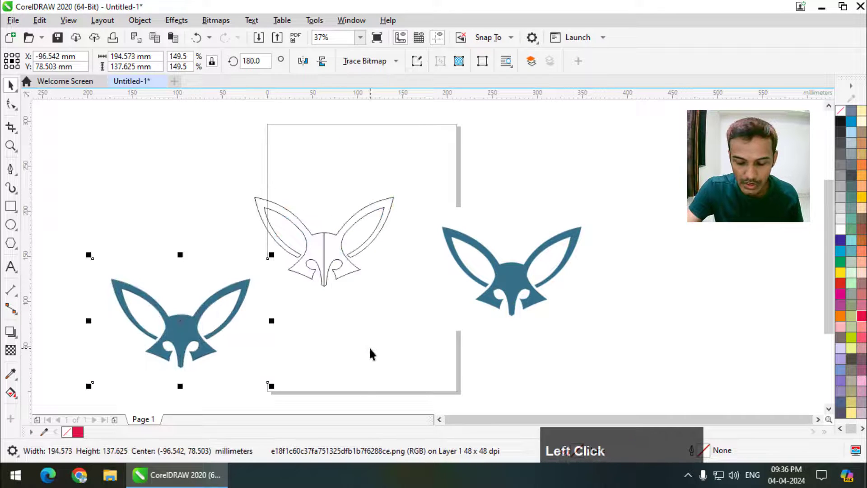
key(Delete)
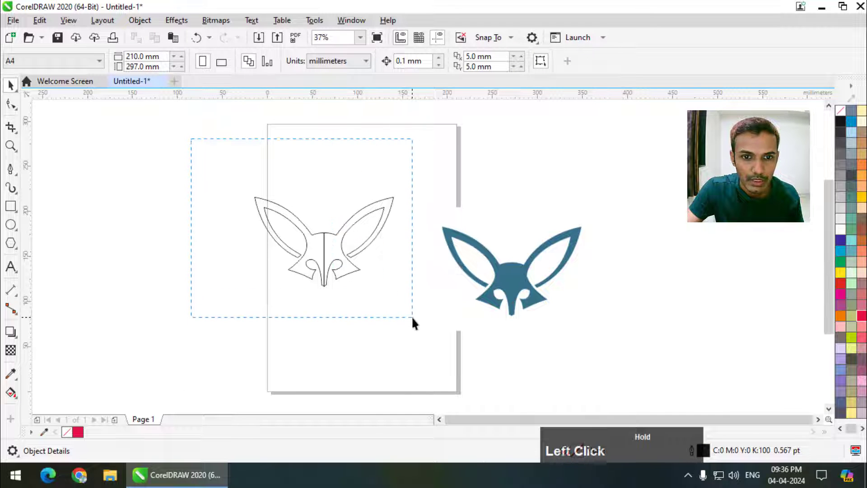
- Weld the two traced halves of the fox head into a single shape
drag(412, 317, 414, 318)
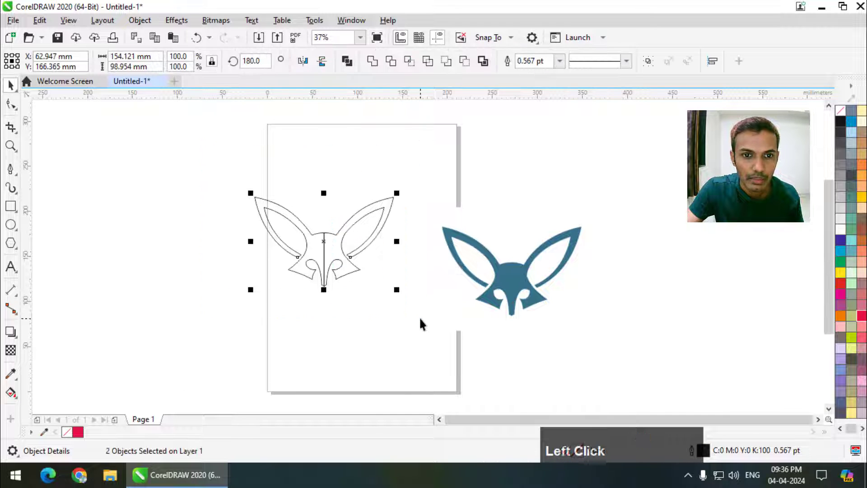
click(373, 61)
click(300, 232)
scroll(300, 232, up, 2)
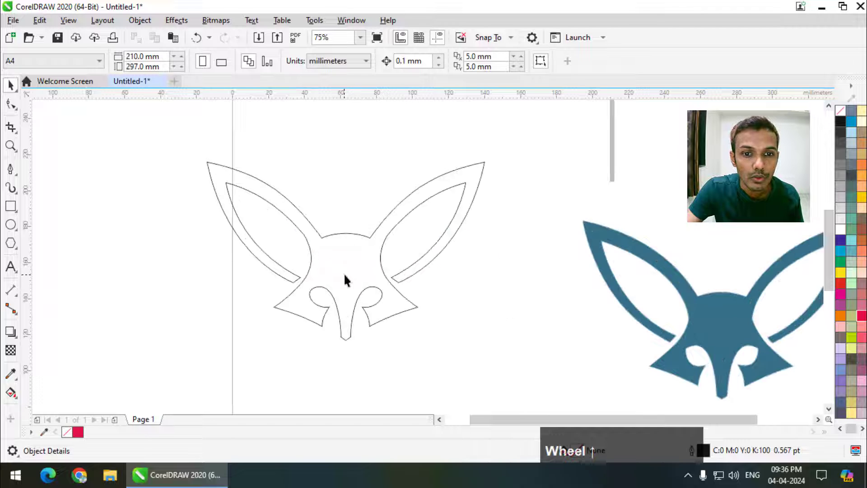
- Fill the welded fox head with red C:0 M:100 Y:60 K:0 and remove its outline
click(461, 325)
scroll(487, 252, up, 2)
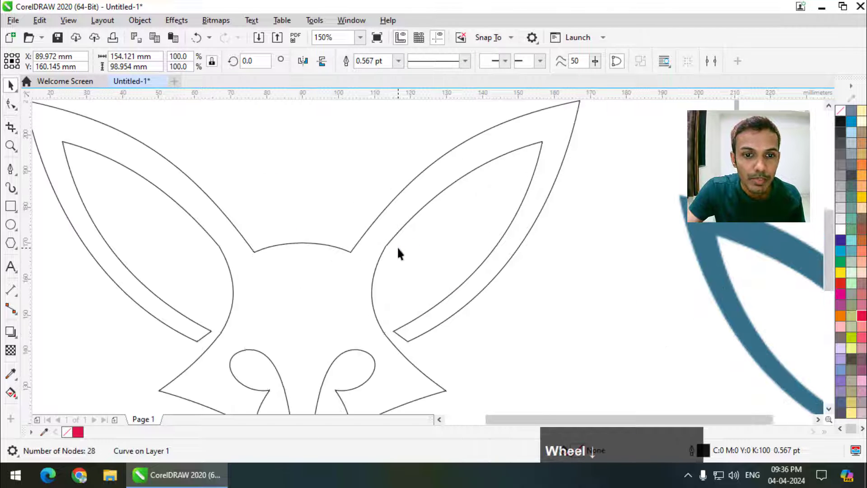
scroll(397, 251, down, 2)
click(861, 316)
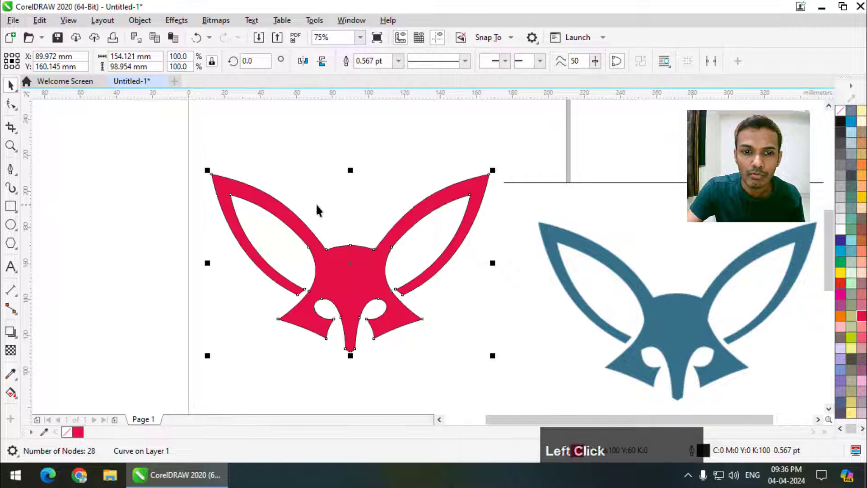
scroll(317, 209, down, 2)
right_click(840, 110)
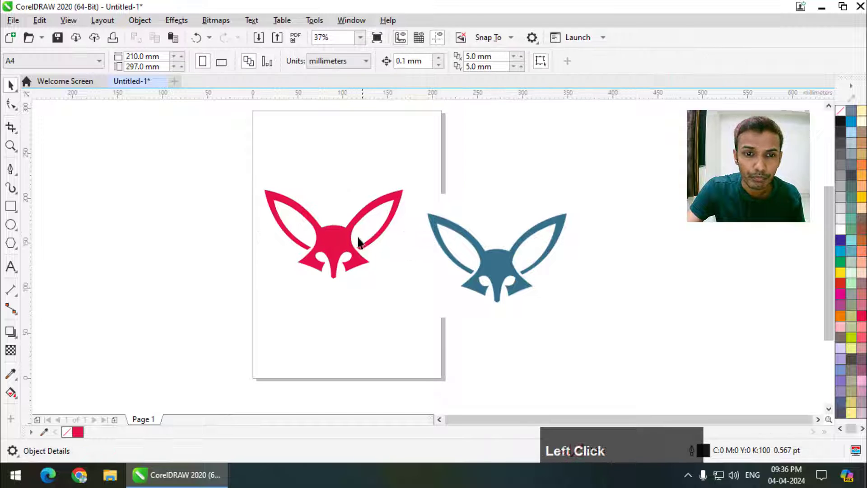
- Enlarge the red fox head to about 234 mm wide and place it left of the page with the reference image below it
drag(359, 242, 309, 270)
drag(358, 311, 283, 293)
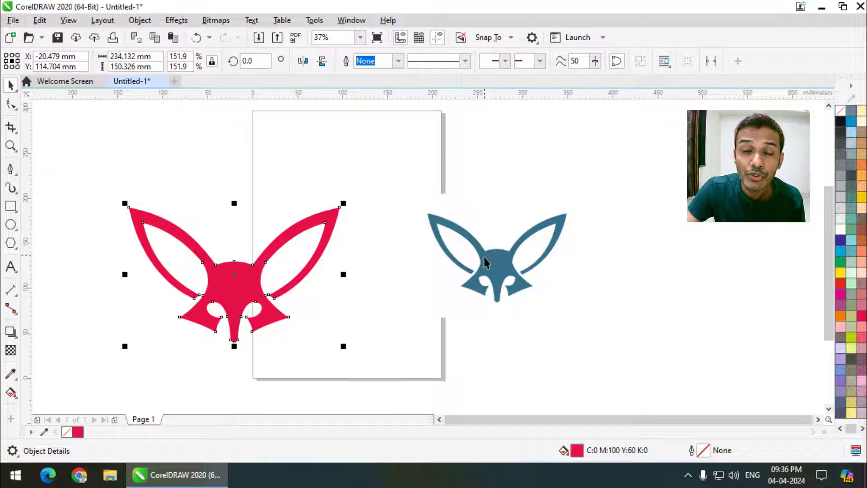
scroll(513, 256, up, 2)
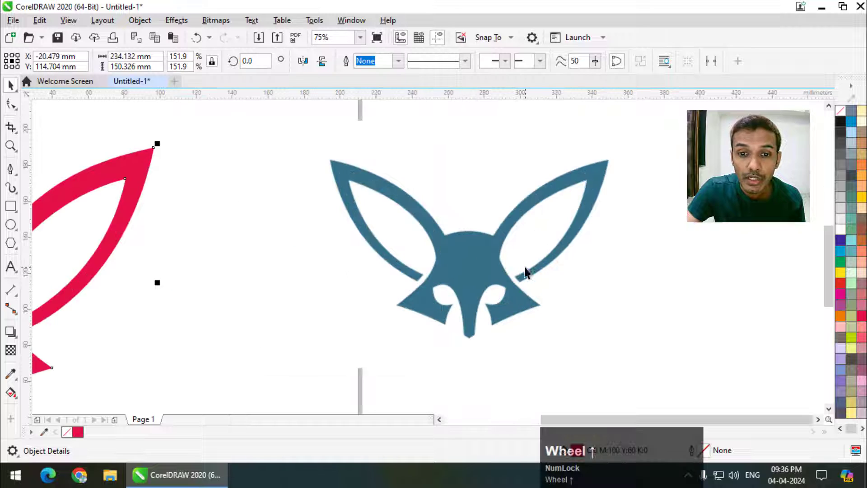
scroll(586, 221, down, 4)
click(590, 229)
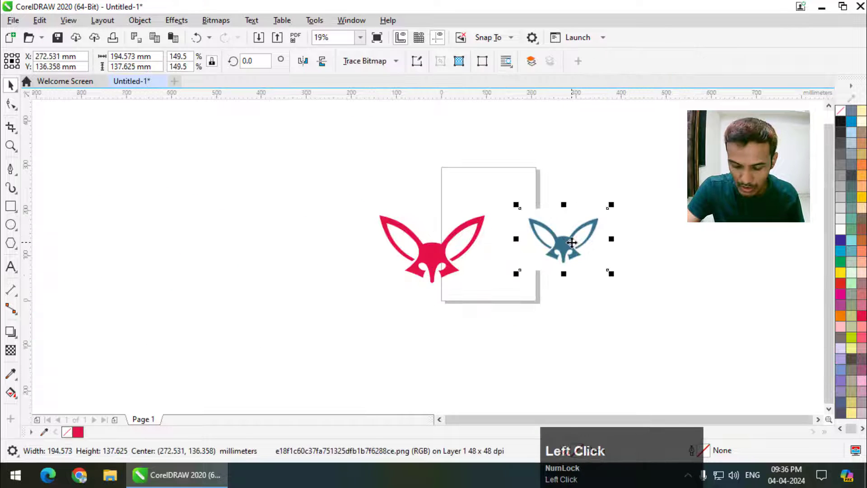
drag(428, 255, 332, 221)
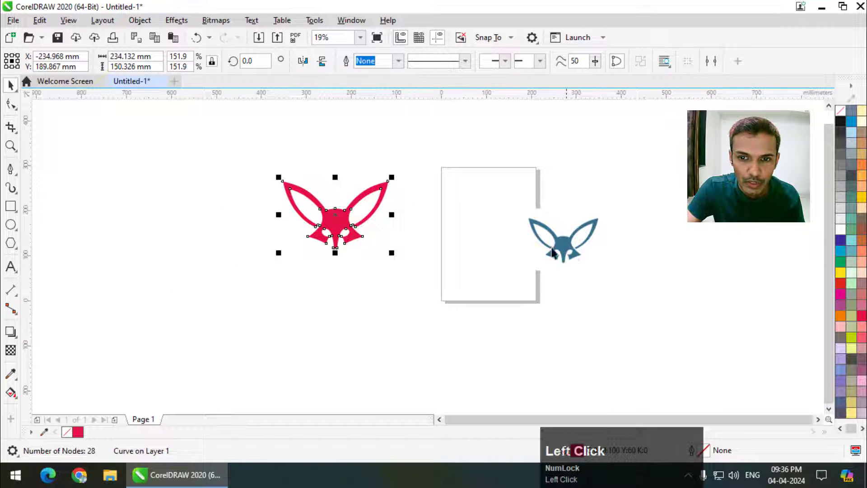
drag(561, 248, 355, 291)
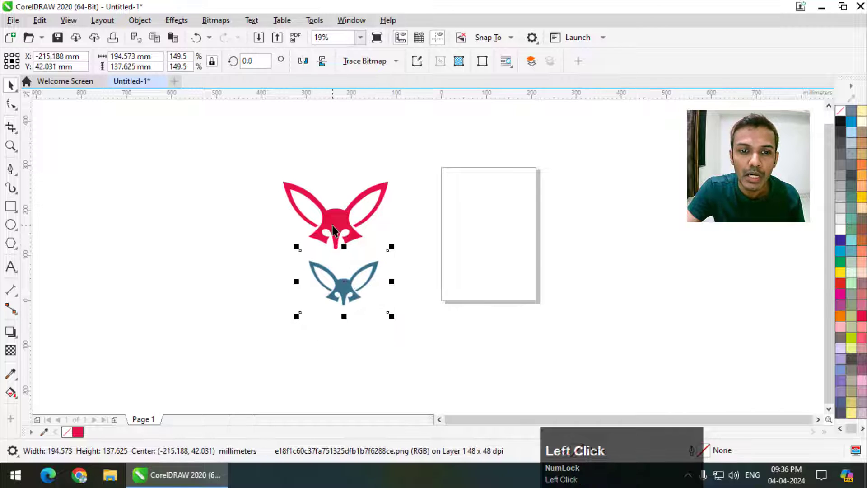
- Move both fox heads closer to the page, centring the red one at about X -155 mm, Y 151 mm and the image at about X -135 mm, Y 7 mm
click(334, 231)
drag(335, 231, 345, 242)
drag(347, 296, 339, 292)
drag(447, 358, 447, 358)
scroll(147, 266, down, 1)
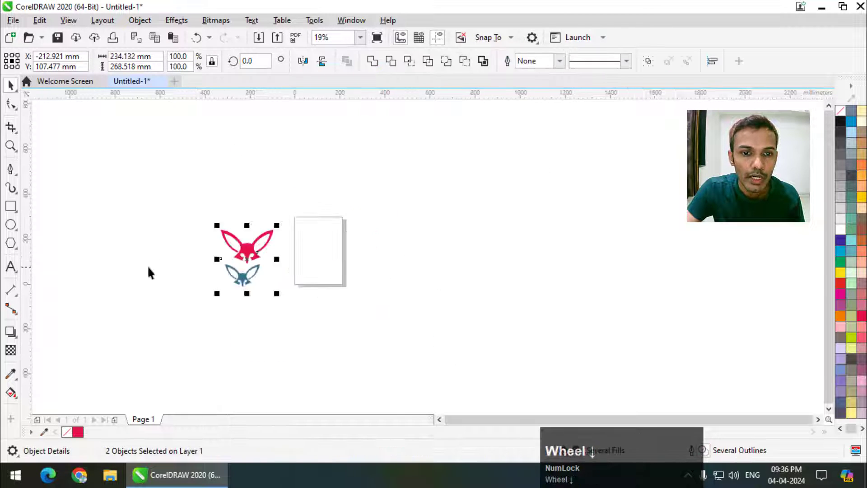
scroll(253, 247, up, 1)
drag(258, 256, 285, 264)
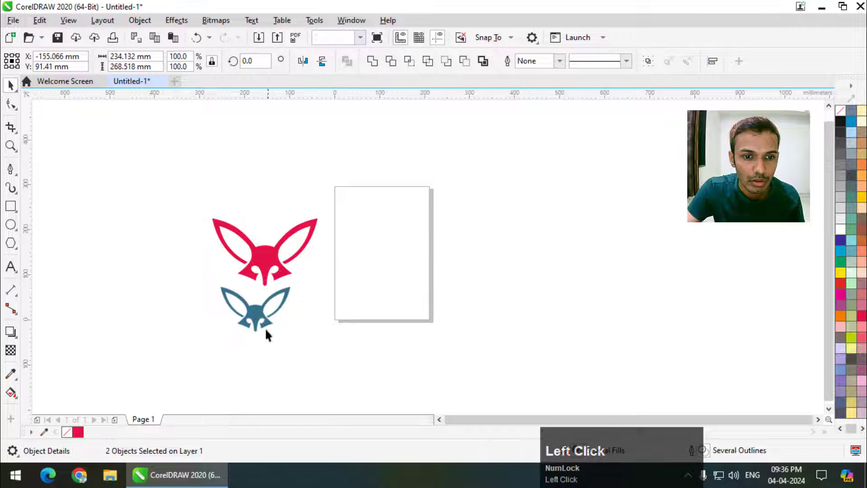
drag(265, 333, 280, 333)
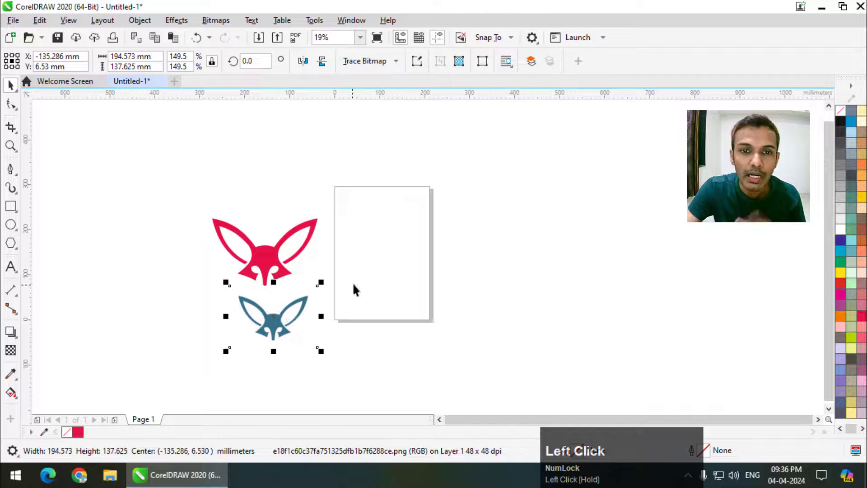
- Create a new symmetry from the reference image with 3 mirror lines and finish editing it
click(139, 20)
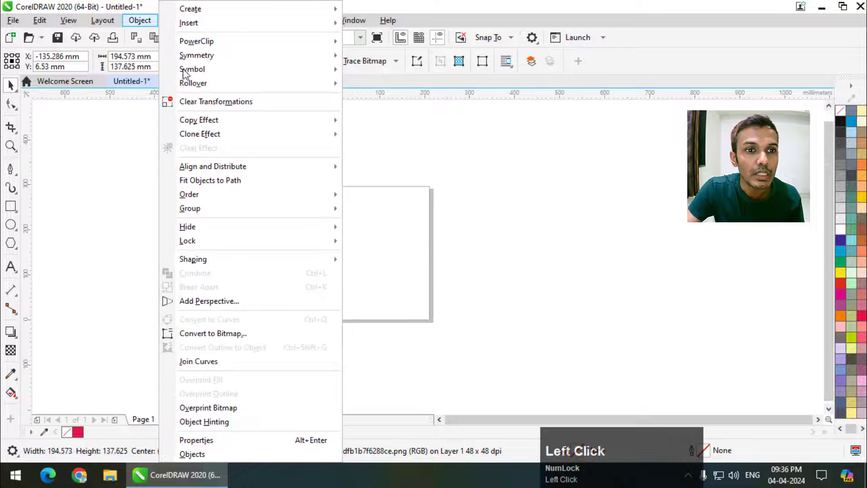
mouse_move(205, 55)
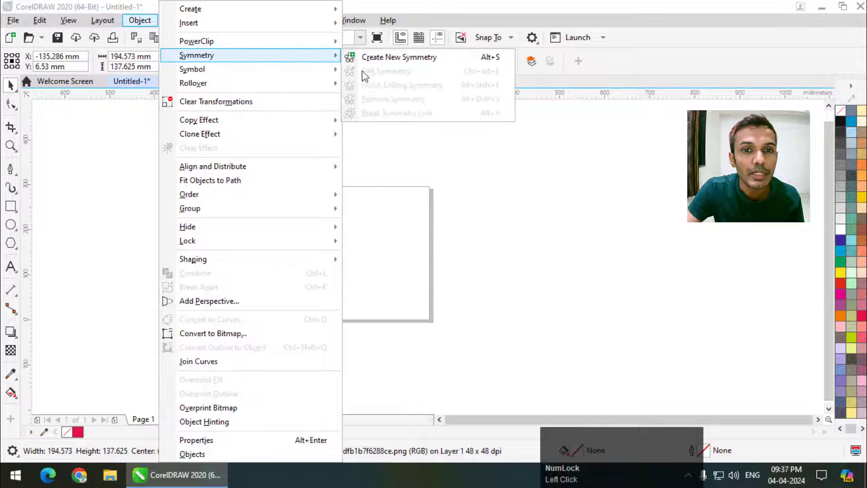
click(386, 58)
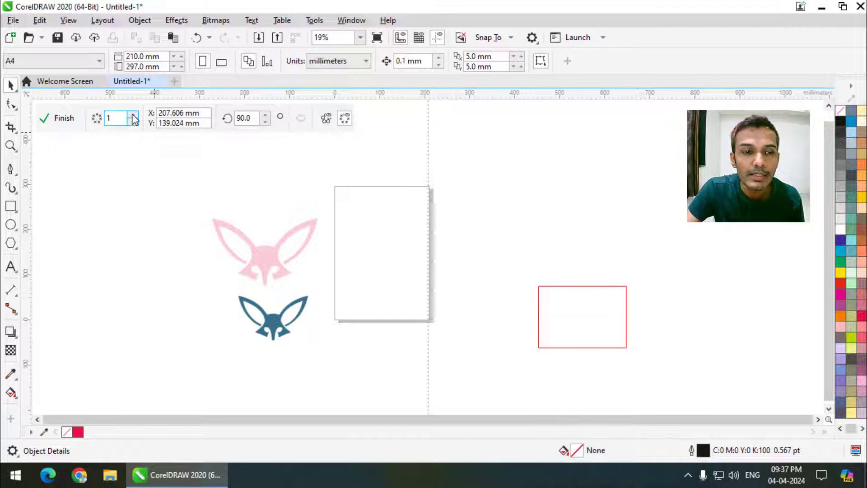
click(132, 115)
click(133, 115)
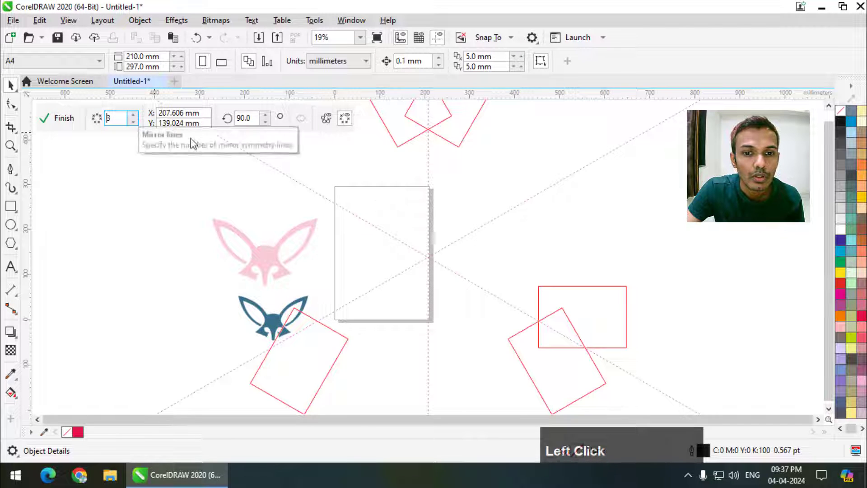
scroll(319, 181, down, 1)
scroll(328, 183, up, 1)
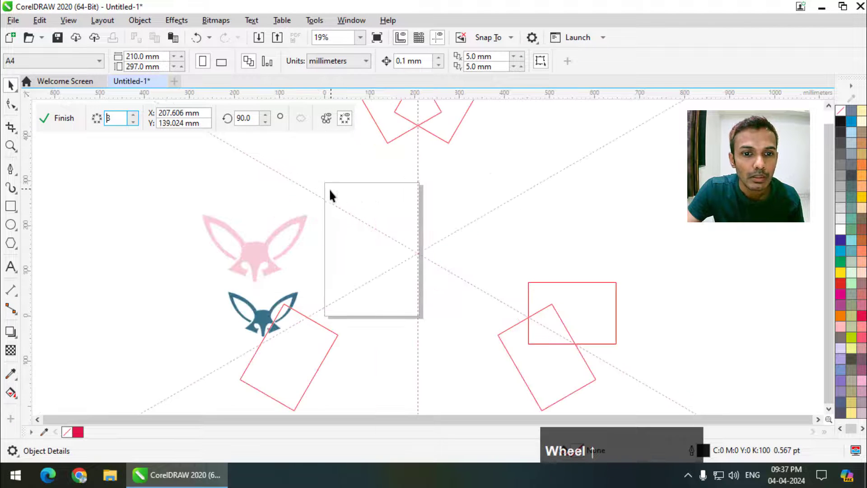
scroll(330, 192, down, 1)
scroll(323, 197, up, 1)
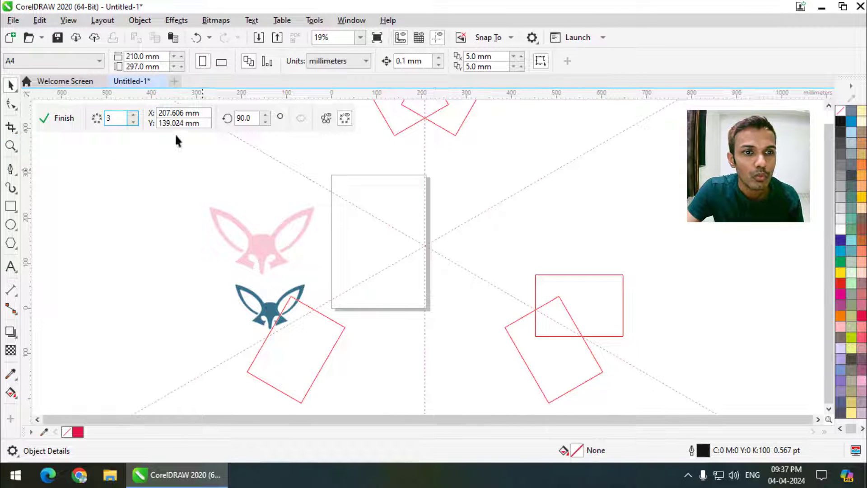
click(63, 118)
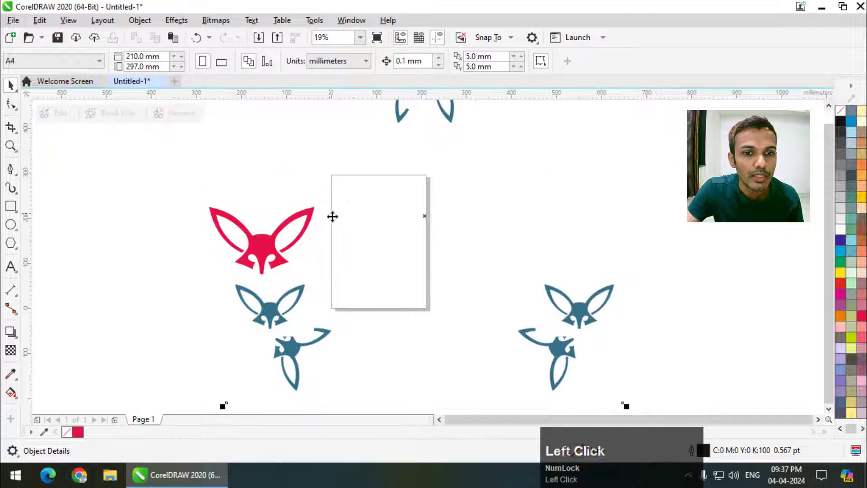
- Delete the mirrored image symmetry group and the red fox head to clear the drawing
scroll(342, 243, down, 2)
key(Delete)
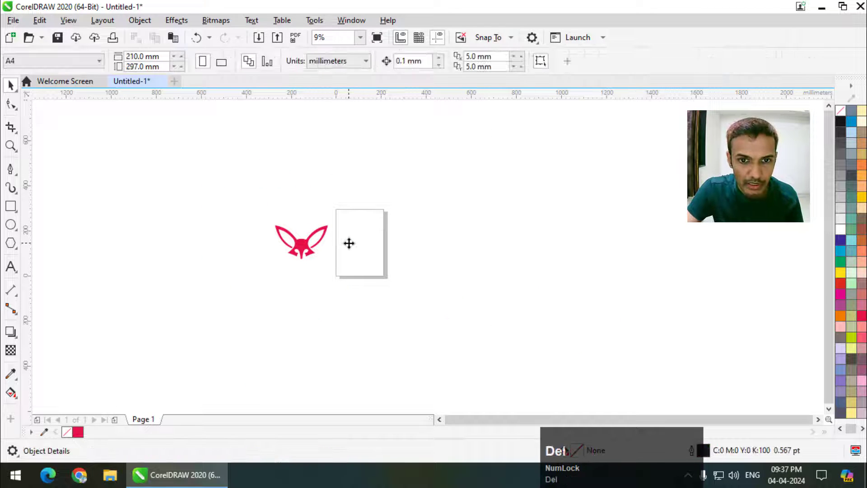
click(309, 244)
scroll(316, 248, up, 1)
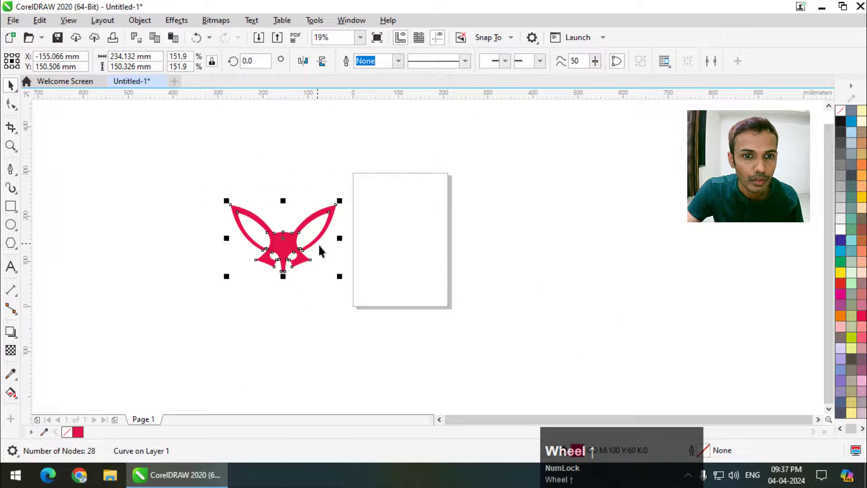
key(Delete)
- Create a new empty symmetry with 4 mirror lines
click(139, 20)
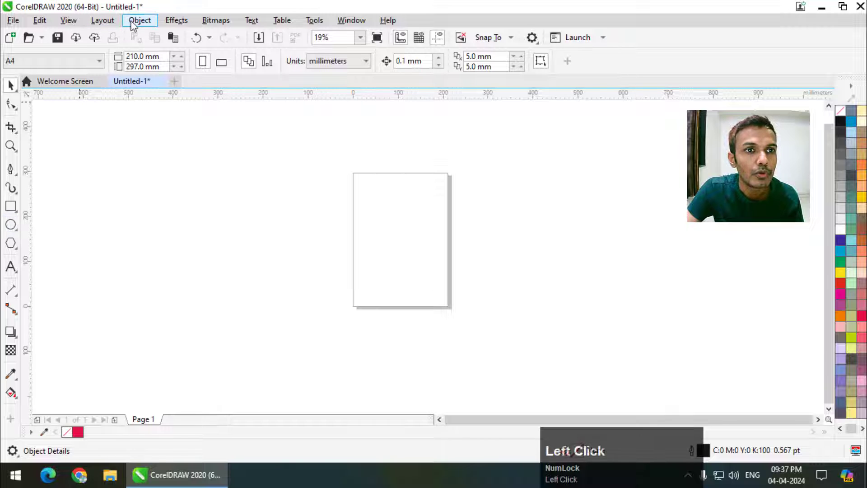
mouse_move(231, 60)
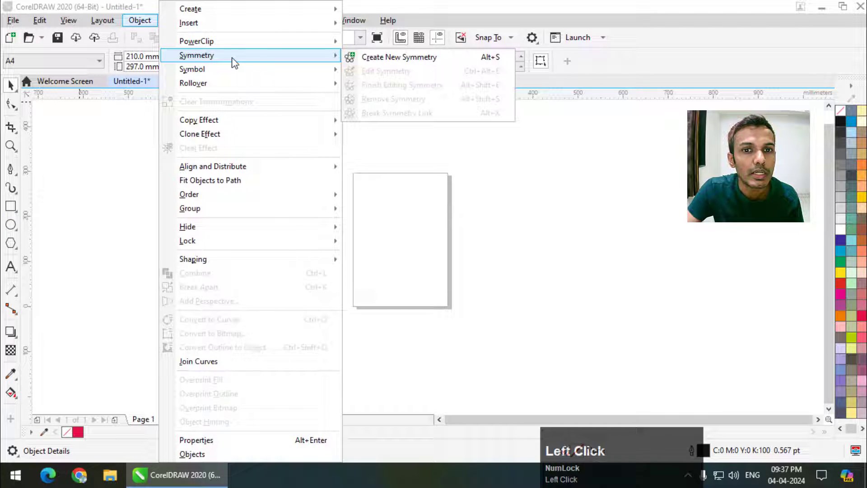
click(399, 59)
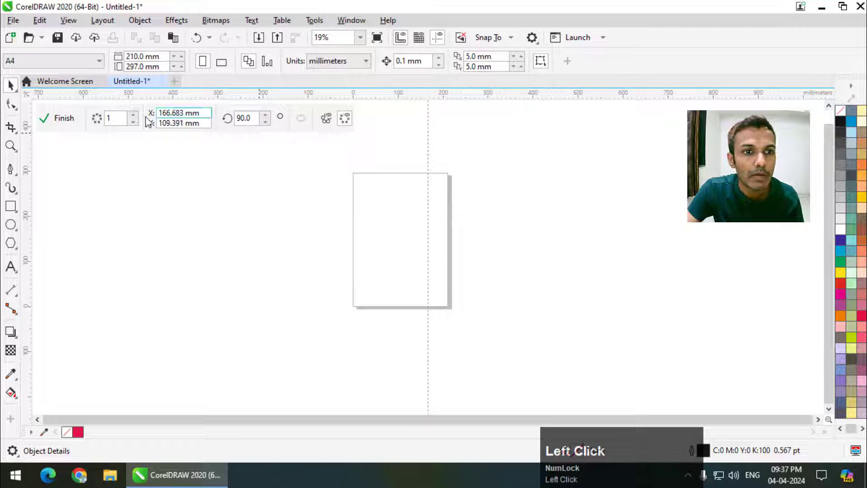
click(132, 115)
click(132, 116)
click(131, 116)
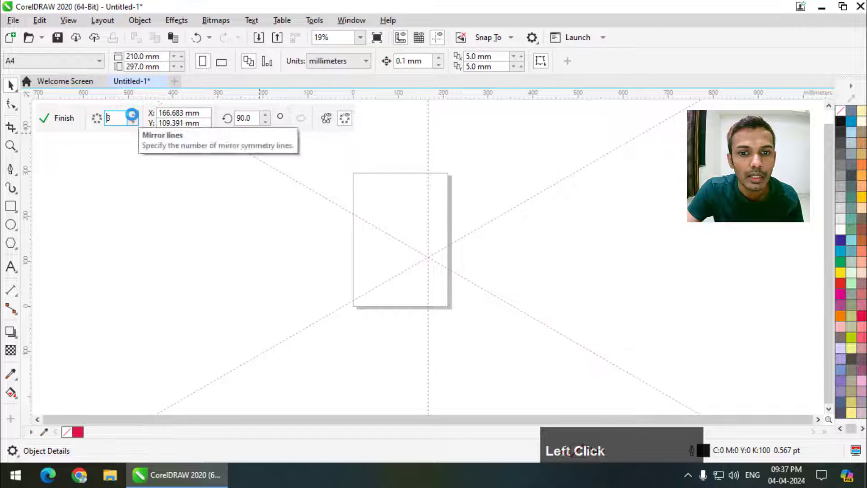
- Draw a circle about 44 mm in diameter in the symmetry, centred at about X 94 mm, Y 138 mm
scroll(424, 256, up, 2)
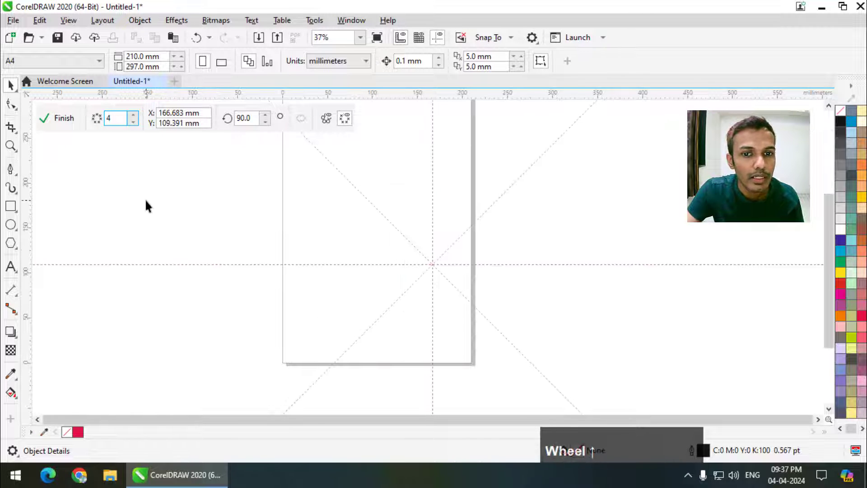
scroll(146, 201, down, 2)
scroll(291, 217, up, 2)
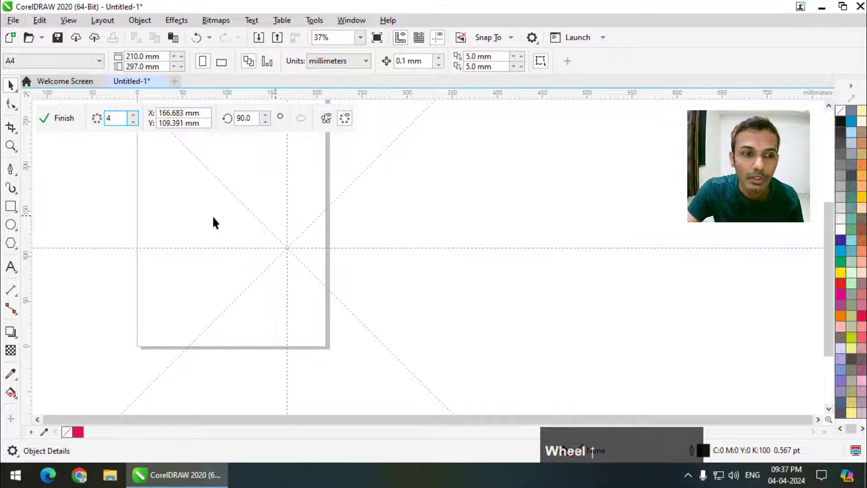
click(11, 224)
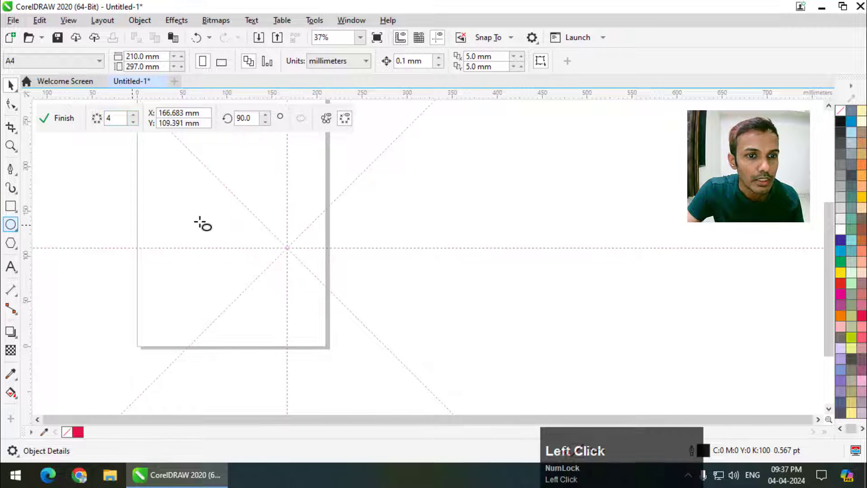
drag(202, 202, 243, 242)
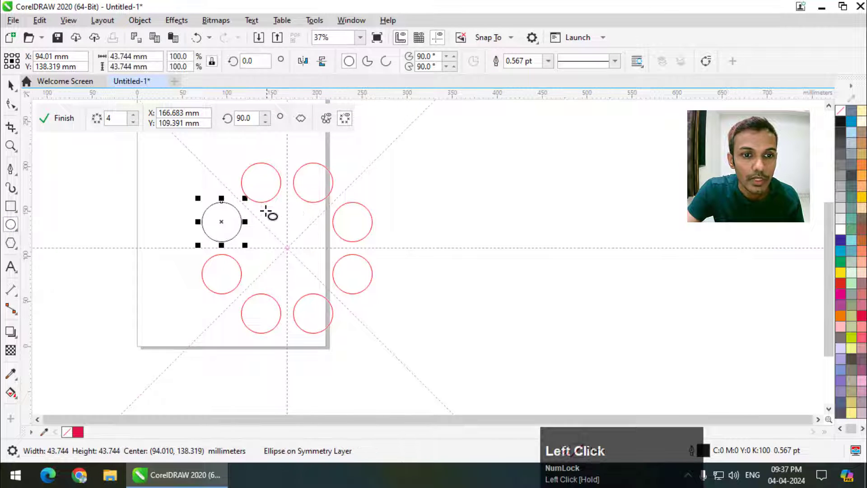
- Fill the source circle with crimson red and move it to about X 61 mm, Y 160 mm
click(862, 319)
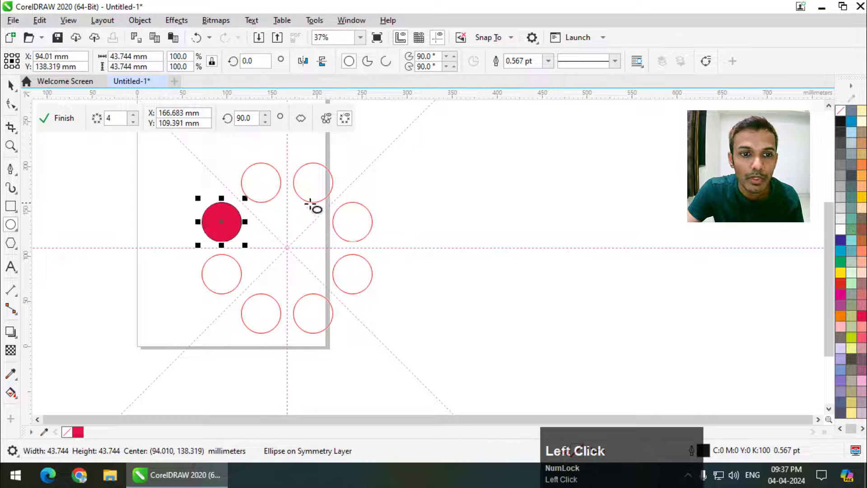
drag(216, 217, 186, 197)
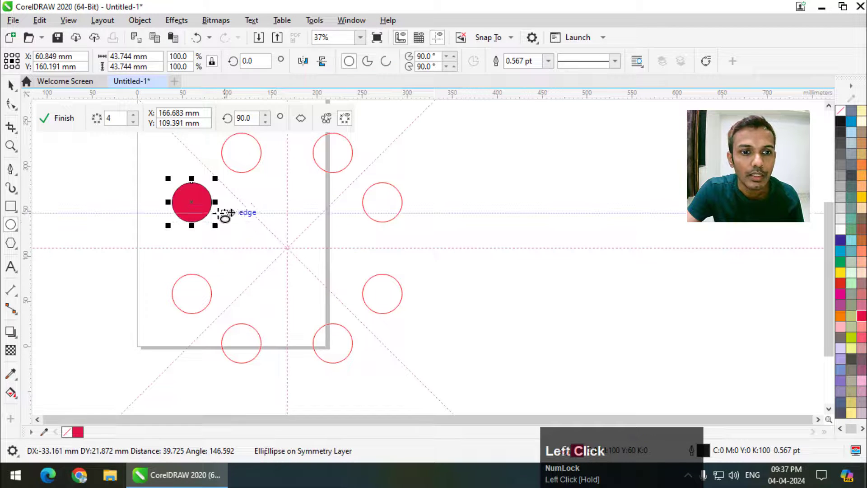
- Convert the red circle to curves and pull its top node straight down to about Y 150 mm to form a crescent
click(10, 105)
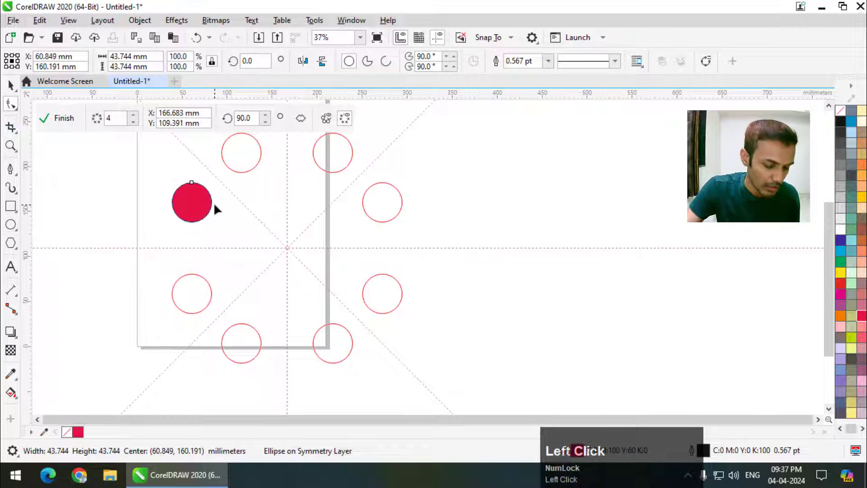
key(ctrl+q)
scroll(194, 190, up, 2)
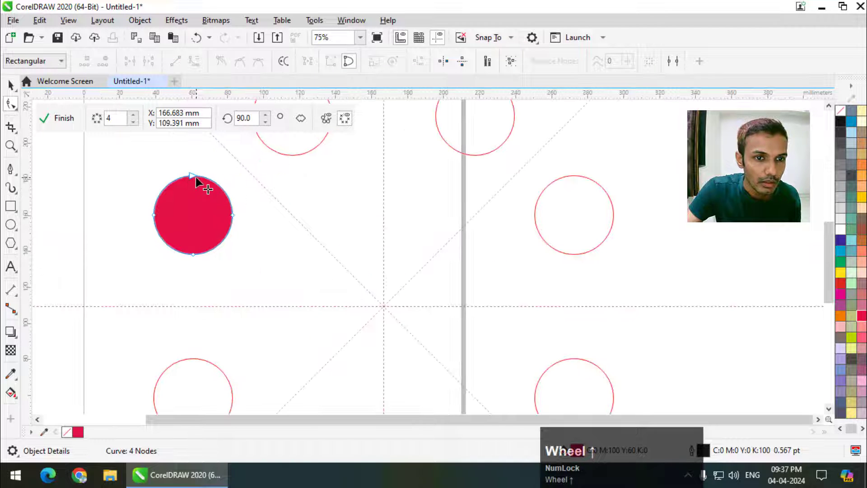
drag(194, 176, 194, 216)
scroll(232, 209, down, 4)
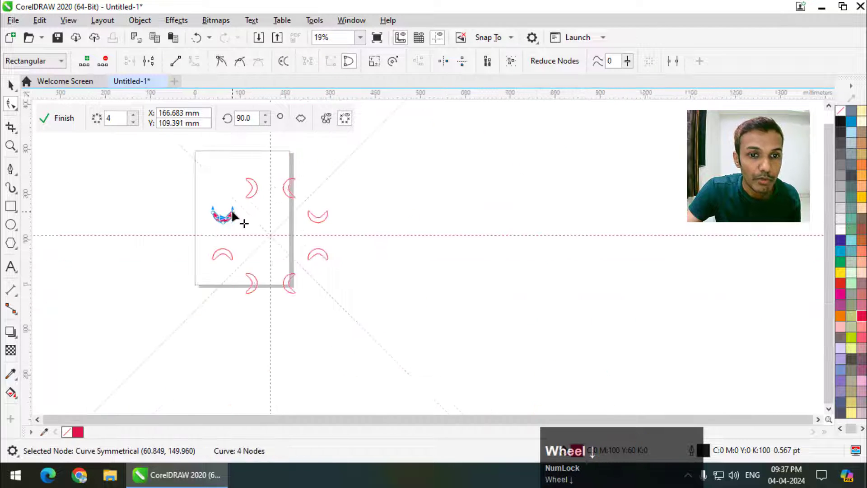
scroll(143, 163, down, 1)
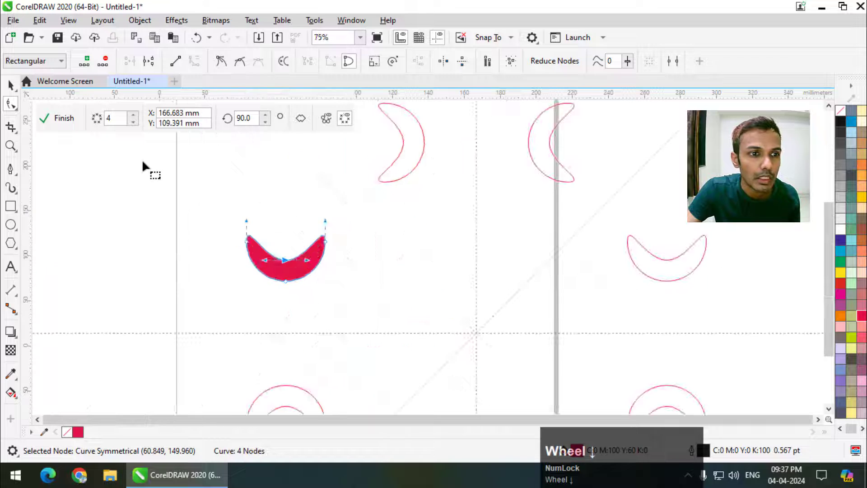
- Draw a star about 26 mm wide between the crescent and the symmetry centre and set it to 7 points
click(13, 246)
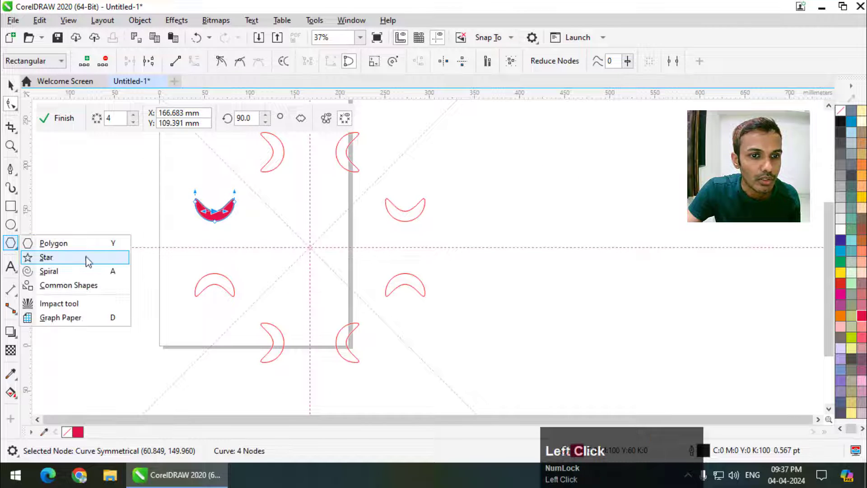
click(46, 257)
scroll(262, 219, up, 1)
drag(231, 218, 283, 262)
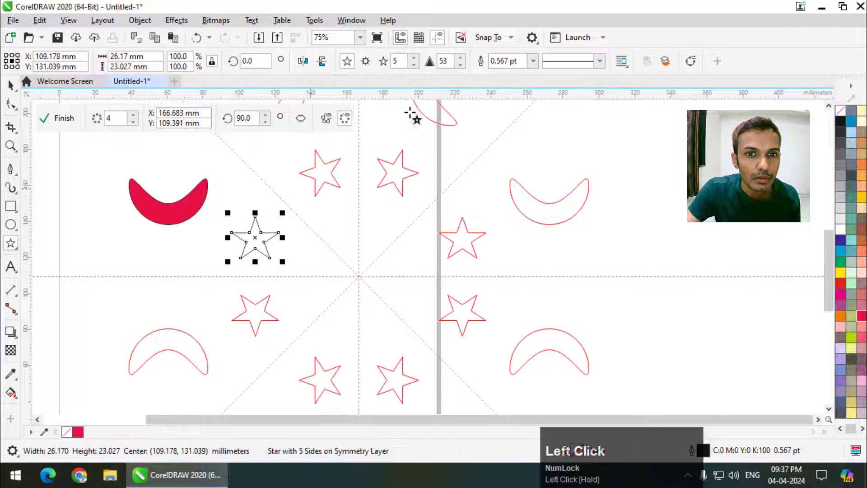
click(413, 57)
click(414, 57)
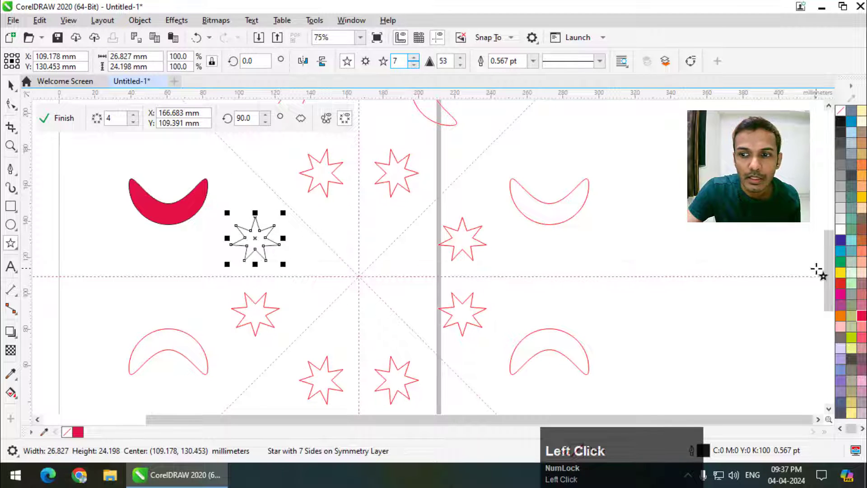
- Fill the seven-pointed star with cyan and move it horizontally towards the crescent, to about X 98 mm
click(842, 252)
click(11, 85)
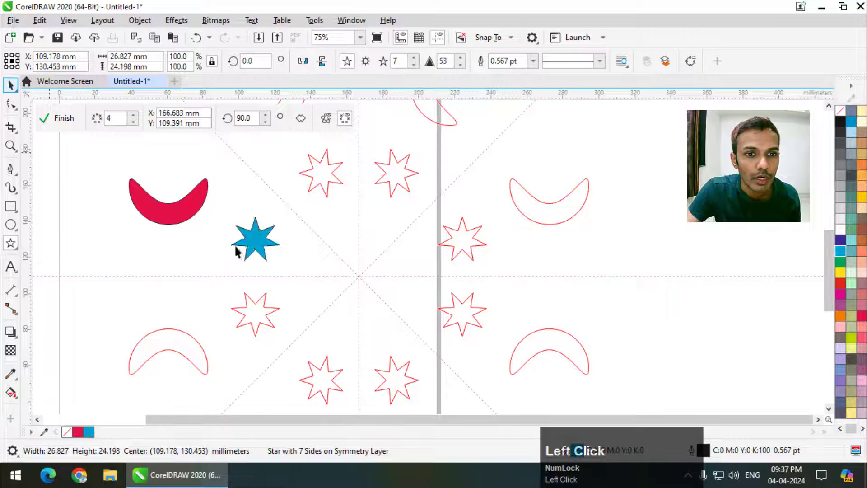
drag(268, 242, 249, 242)
scroll(318, 228, down, 2)
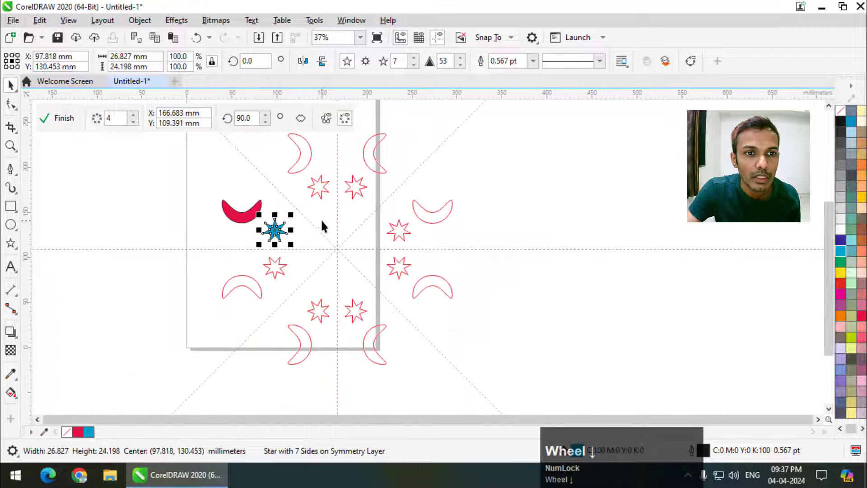
- Finish editing the symmetry, scale the group to about 83.7% and move it to about X 104 mm, Y 138 mm on the page
click(64, 118)
scroll(349, 169, down, 1)
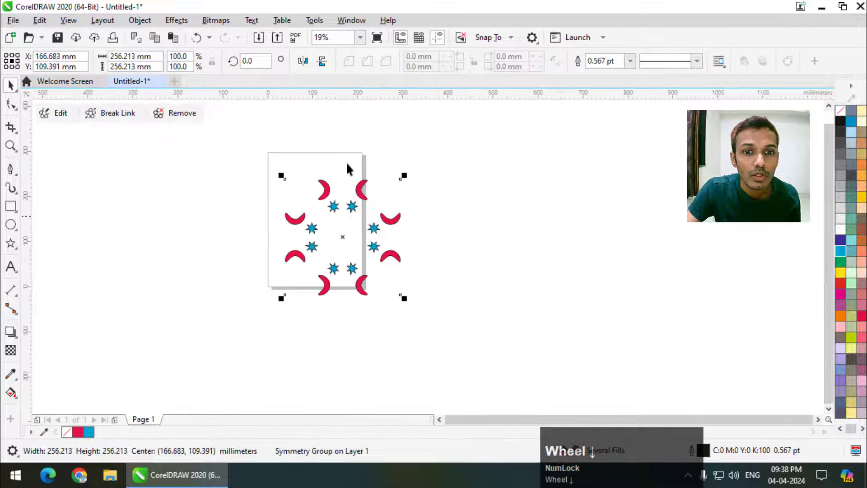
drag(404, 298, 385, 278)
drag(384, 226, 366, 224)
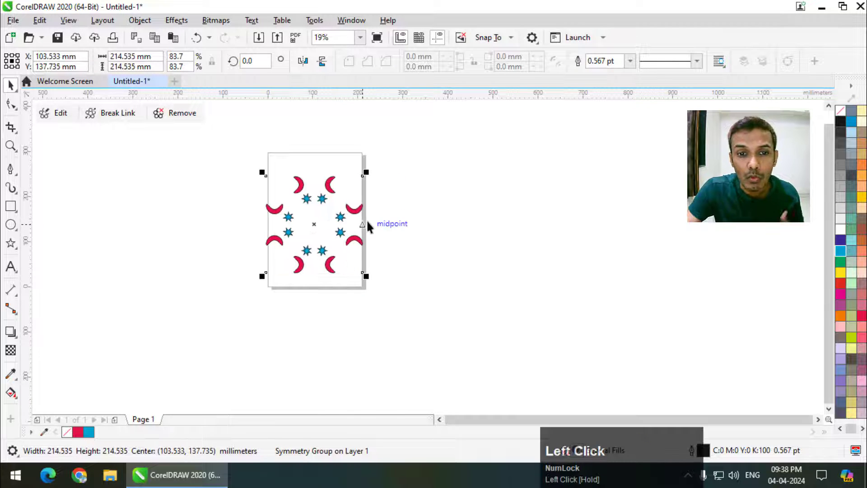
scroll(314, 211, up, 1)
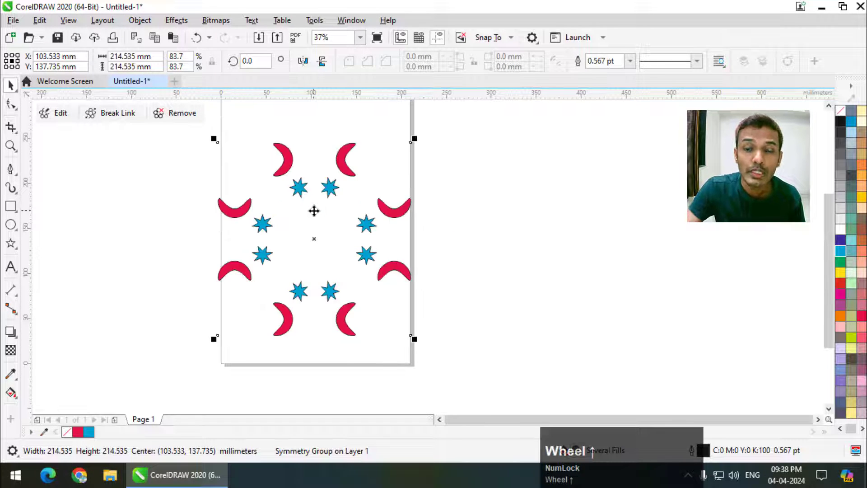